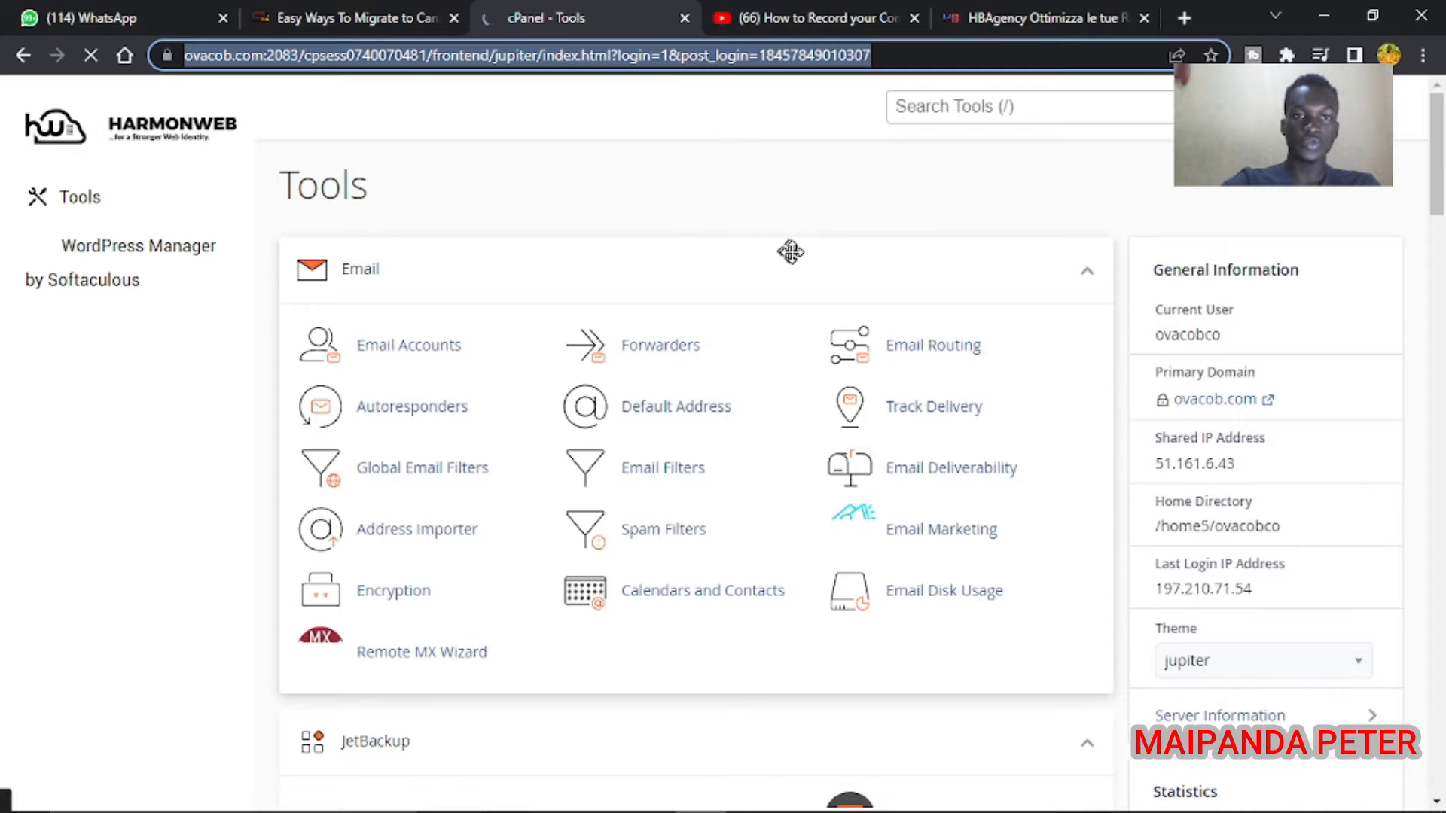
Scroll the cPanel Tools page down to the Software section with Softaculous Apps Installer
{"action": "left_click_drag", "start_coordinate": [1434, 172], "coordinate": [1441, 595]}
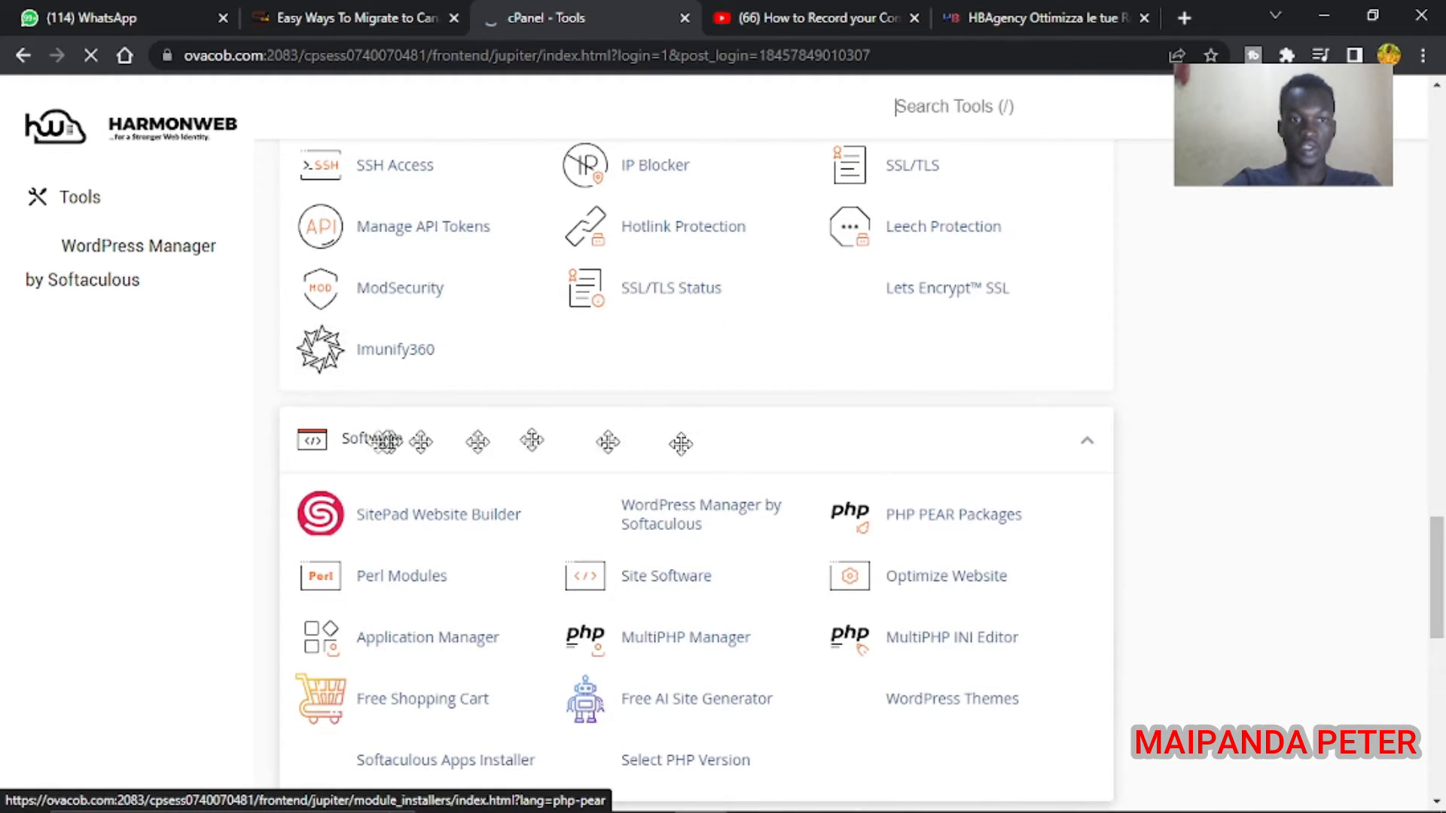
{"action": "left_click_drag", "start_coordinate": [196, 450], "coordinate": [369, 452]}
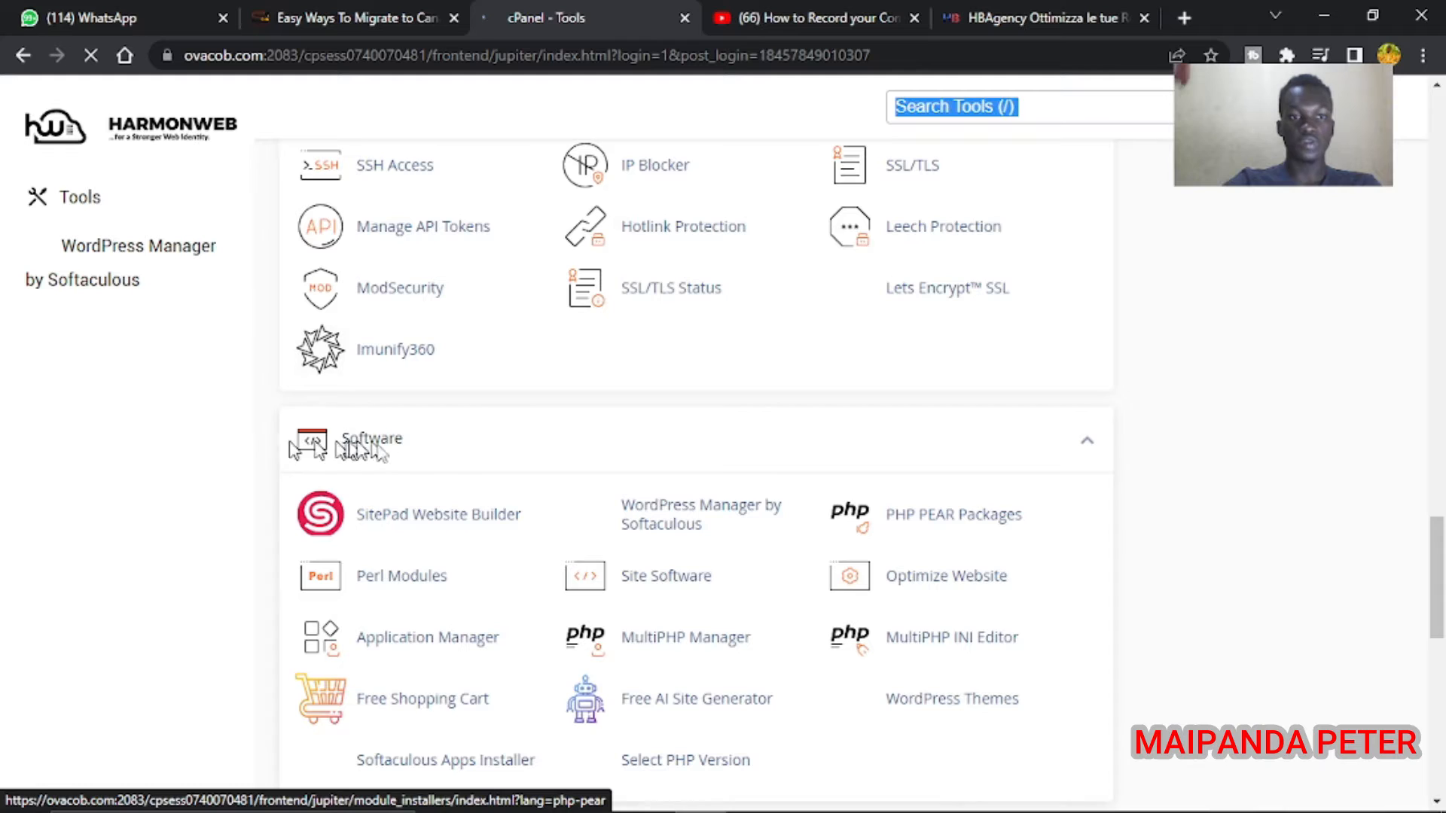
{"action": "left_click", "coordinate": [455, 400]}
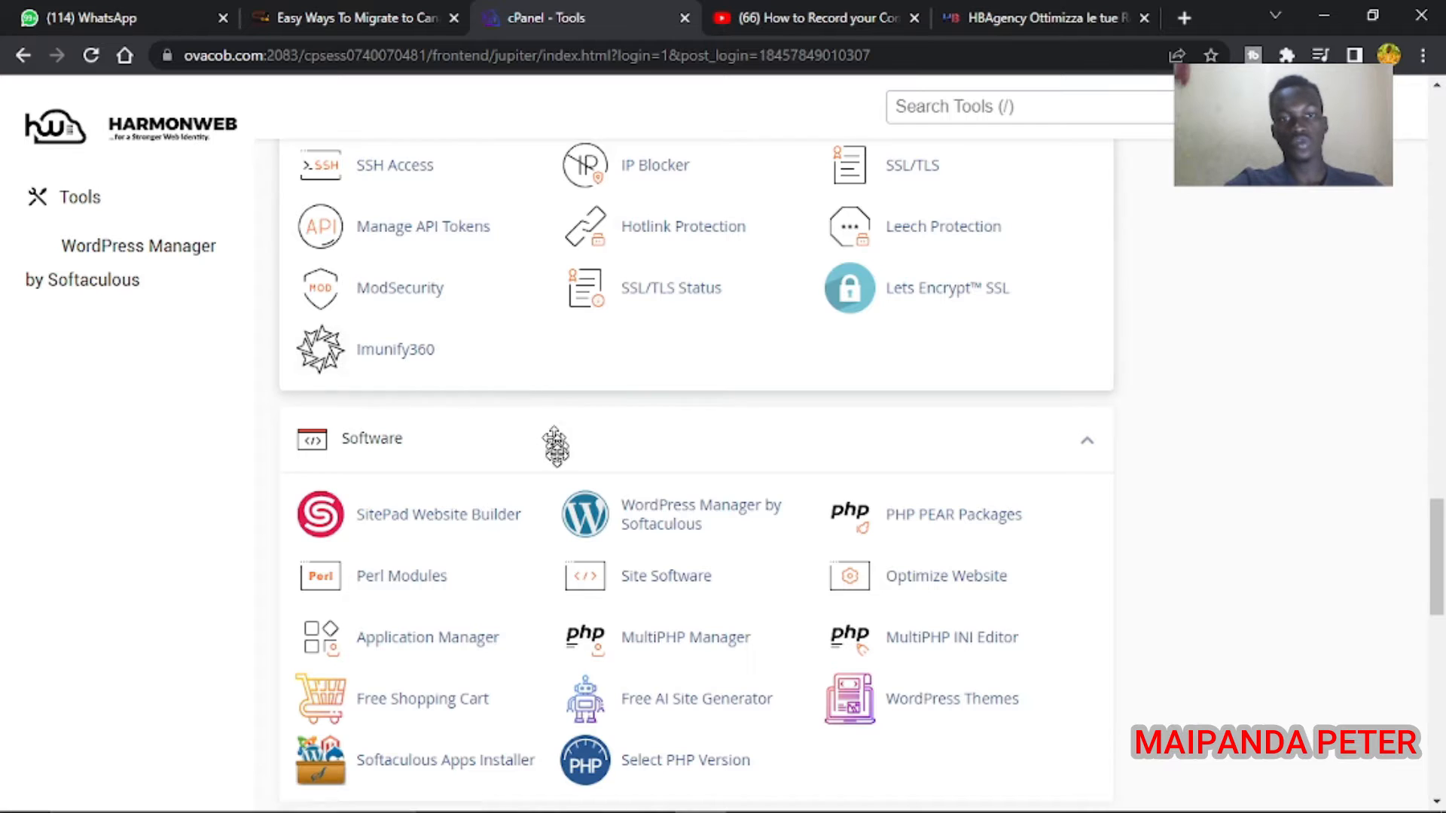
Open WordPress Manager by Softaculous and start a new WordPress installation
{"action": "left_click", "coordinate": [644, 515]}
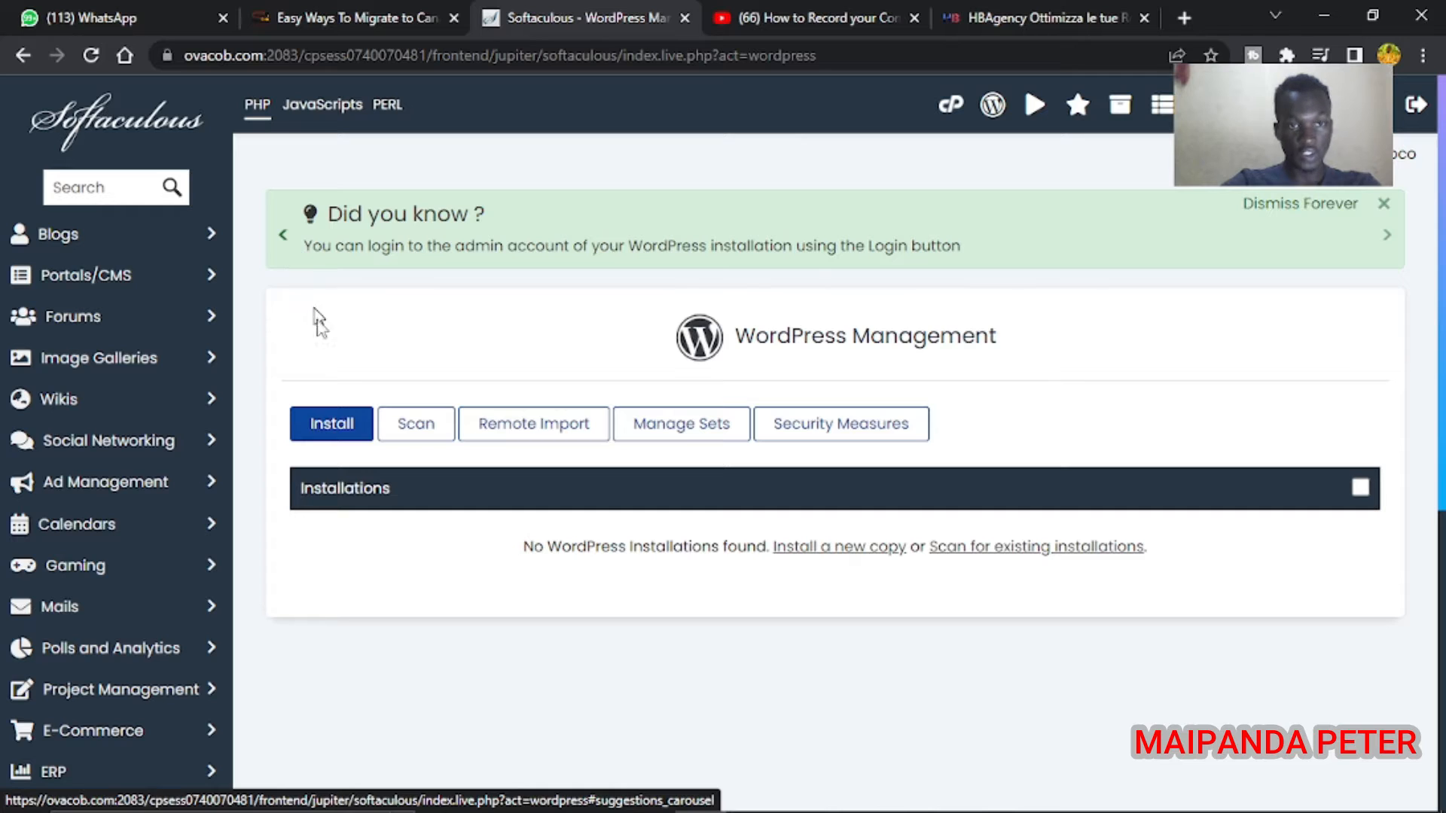
{"action": "left_click", "coordinate": [342, 430]}
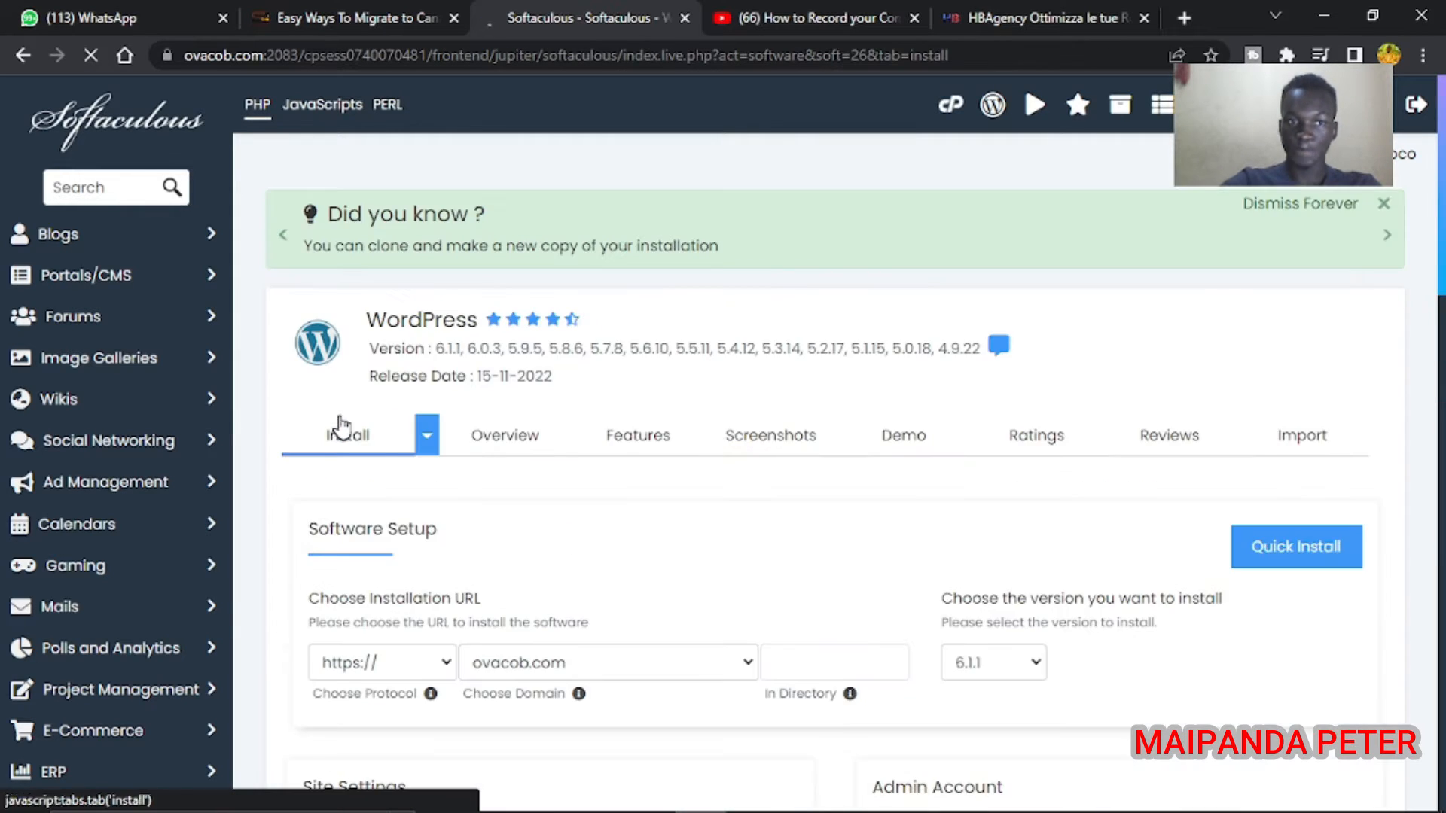
{"action": "scroll", "coordinate": [467, 426], "scroll_direction": "down", "scroll_amount": 3}
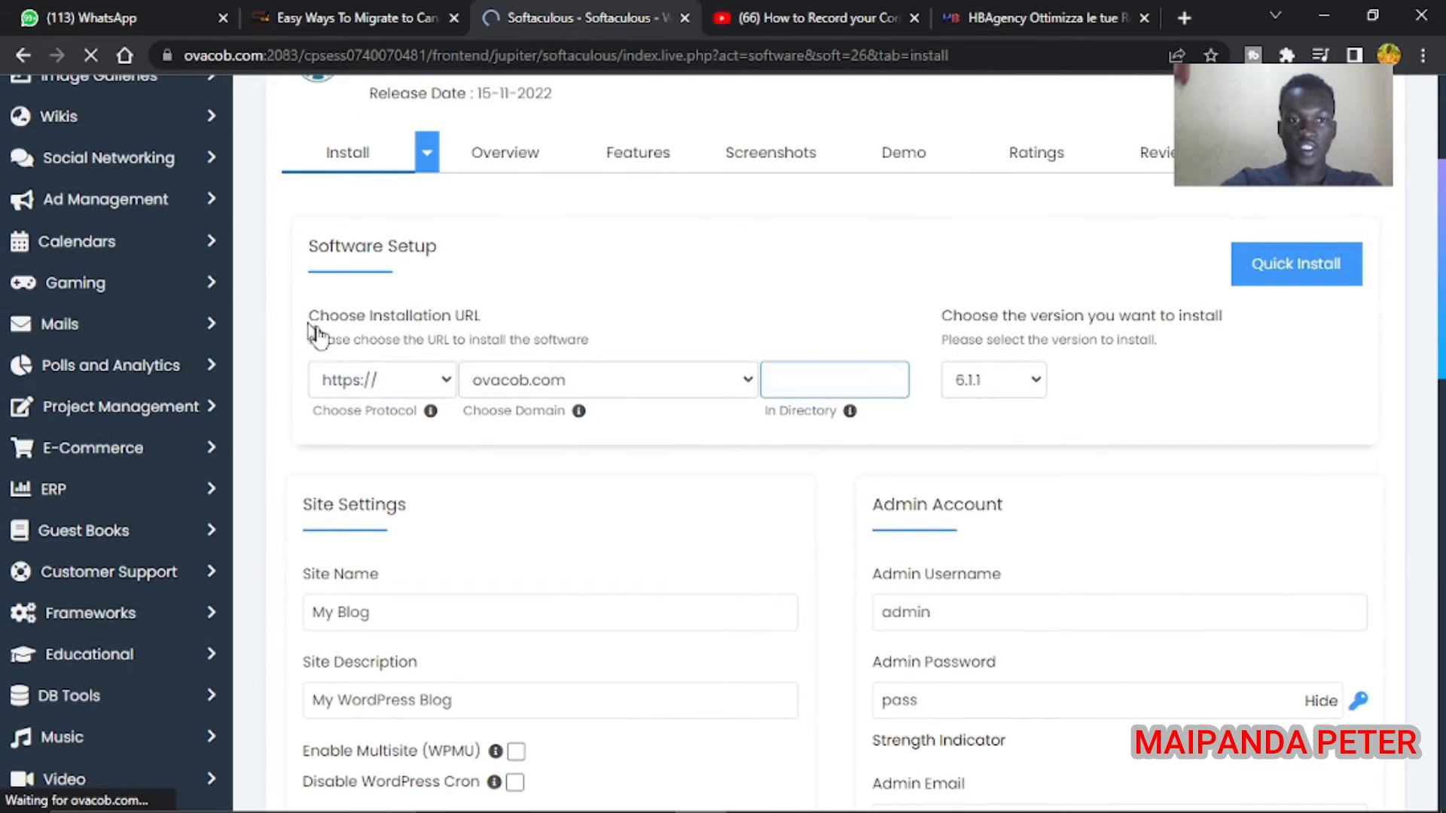
{"action": "left_click", "coordinate": [391, 380]}
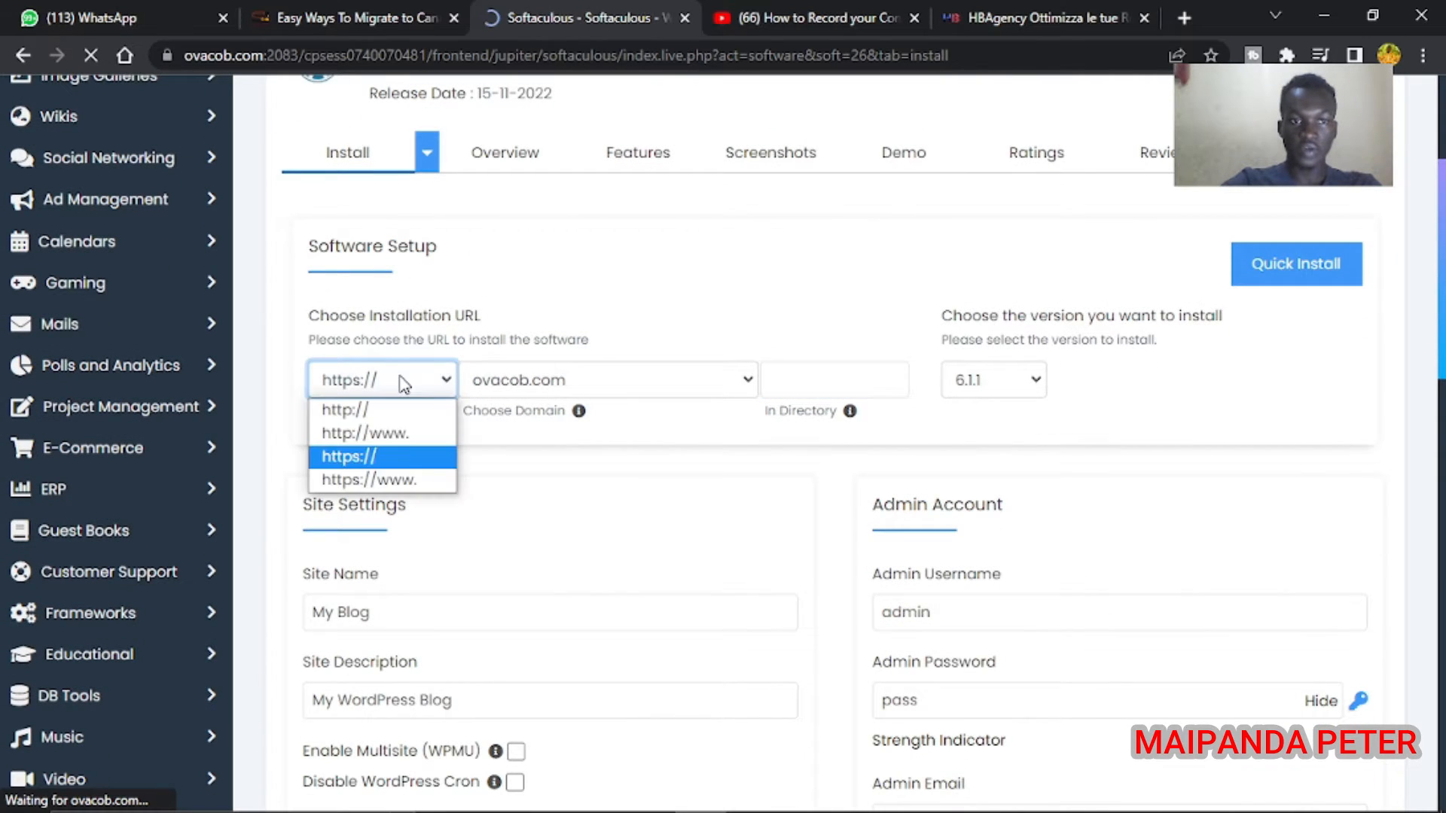
{"action": "left_click", "coordinate": [407, 457]}
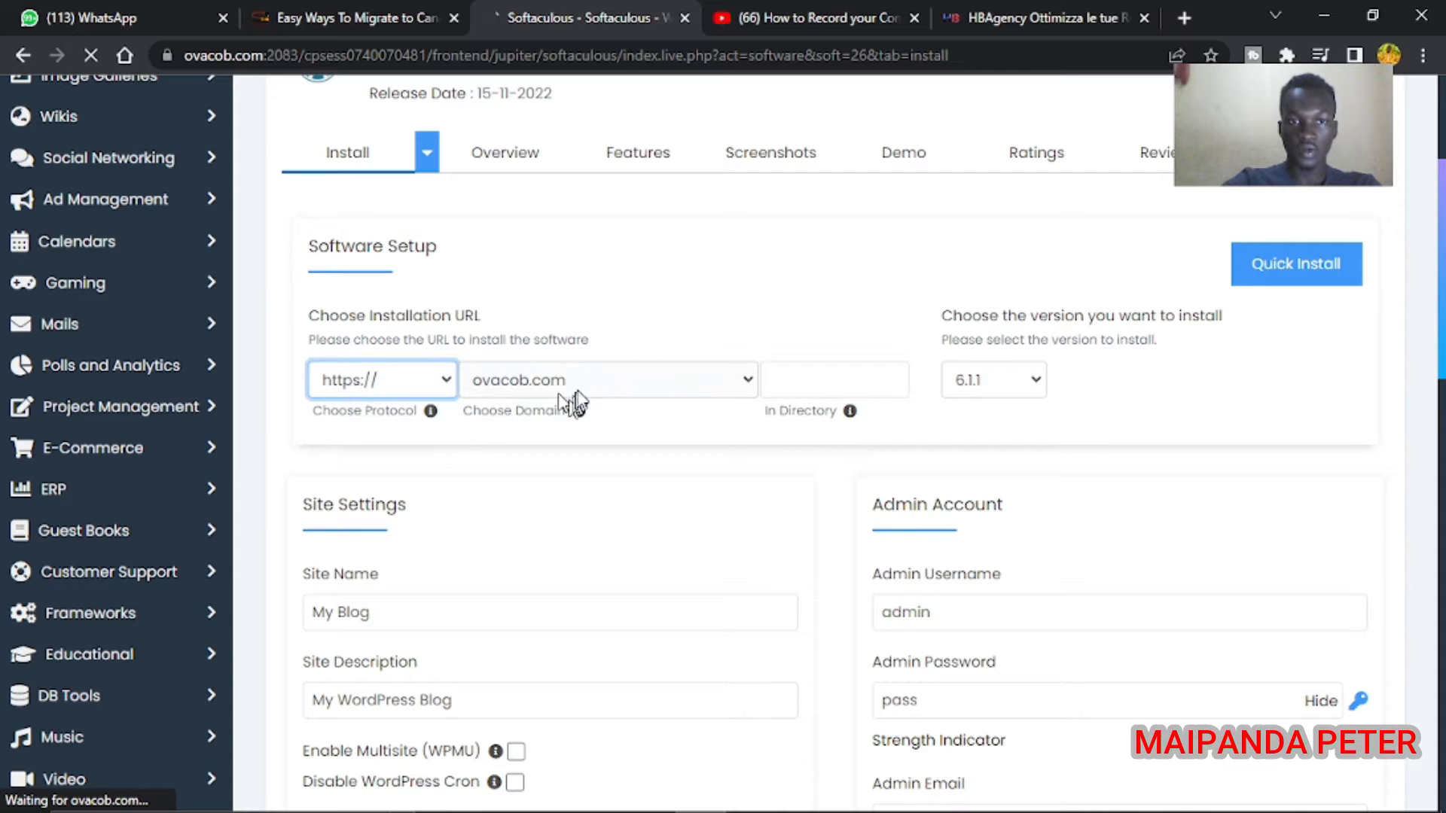
{"action": "left_click", "coordinate": [580, 381]}
{"action": "left_click", "coordinate": [580, 380]}
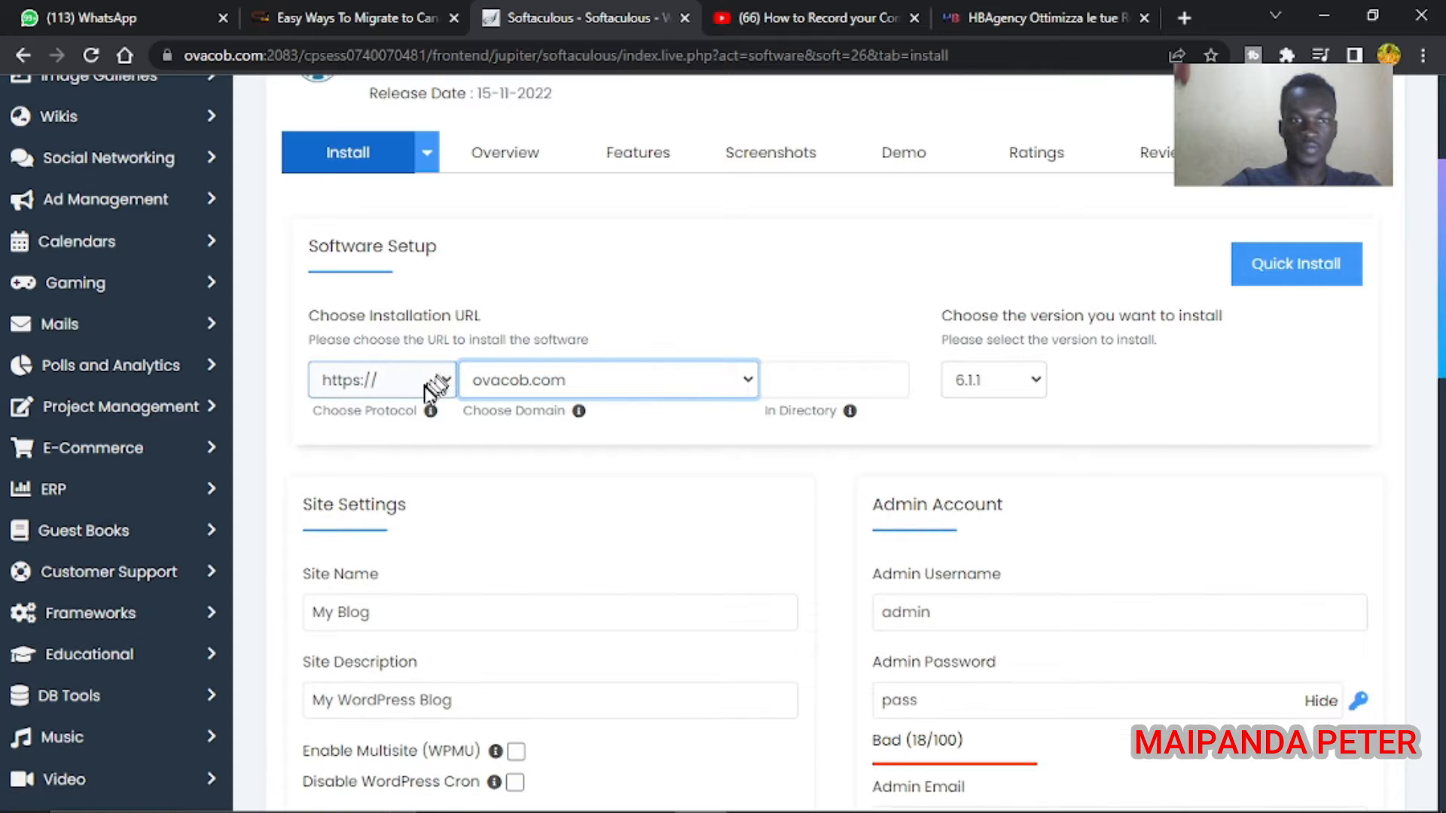
{"action": "scroll", "coordinate": [433, 388], "scroll_direction": "down", "scroll_amount": 2}
{"action": "left_click", "coordinate": [381, 463]}
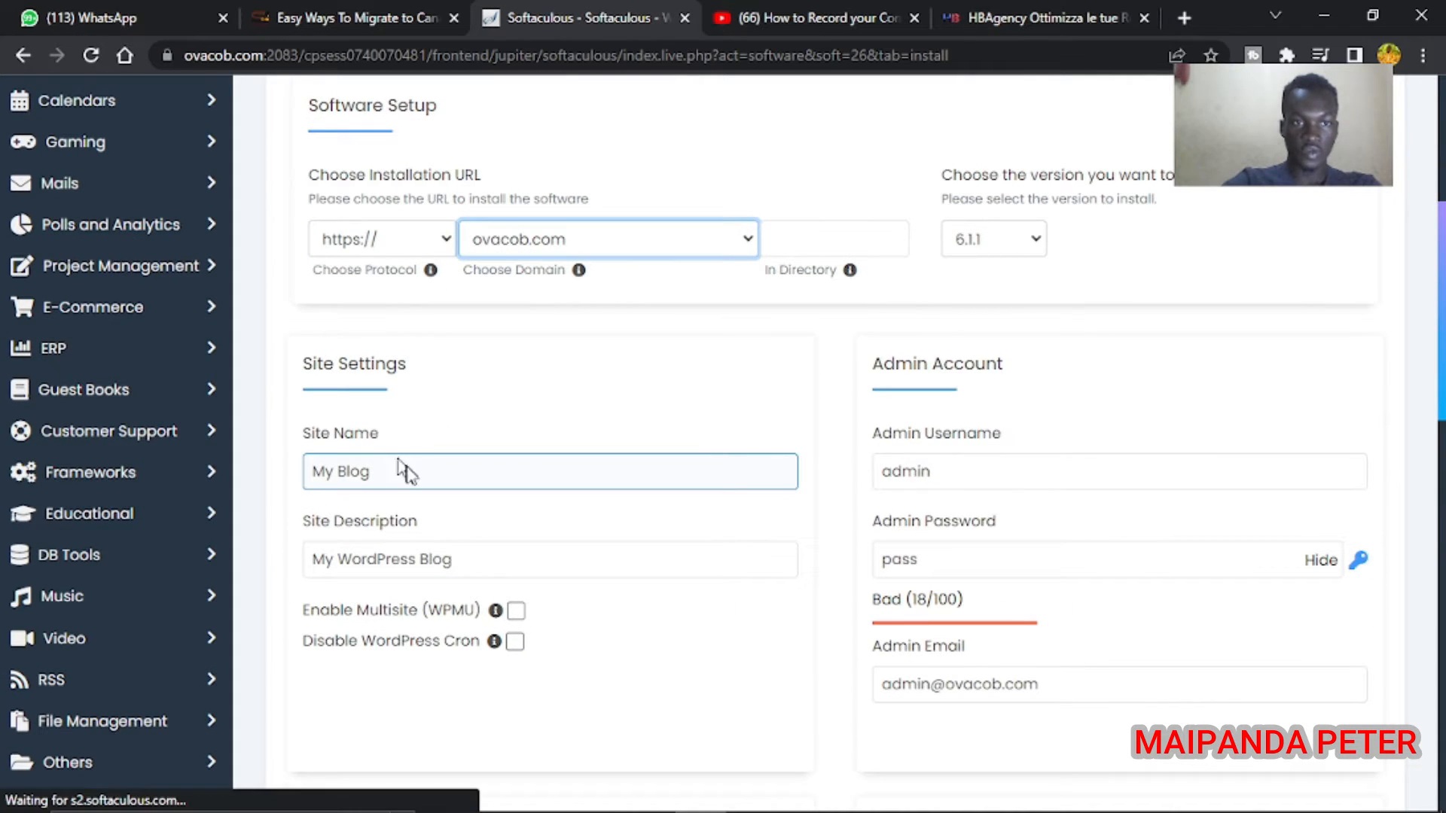
{"action": "left_click_drag", "start_coordinate": [371, 490], "coordinate": [284, 490]}
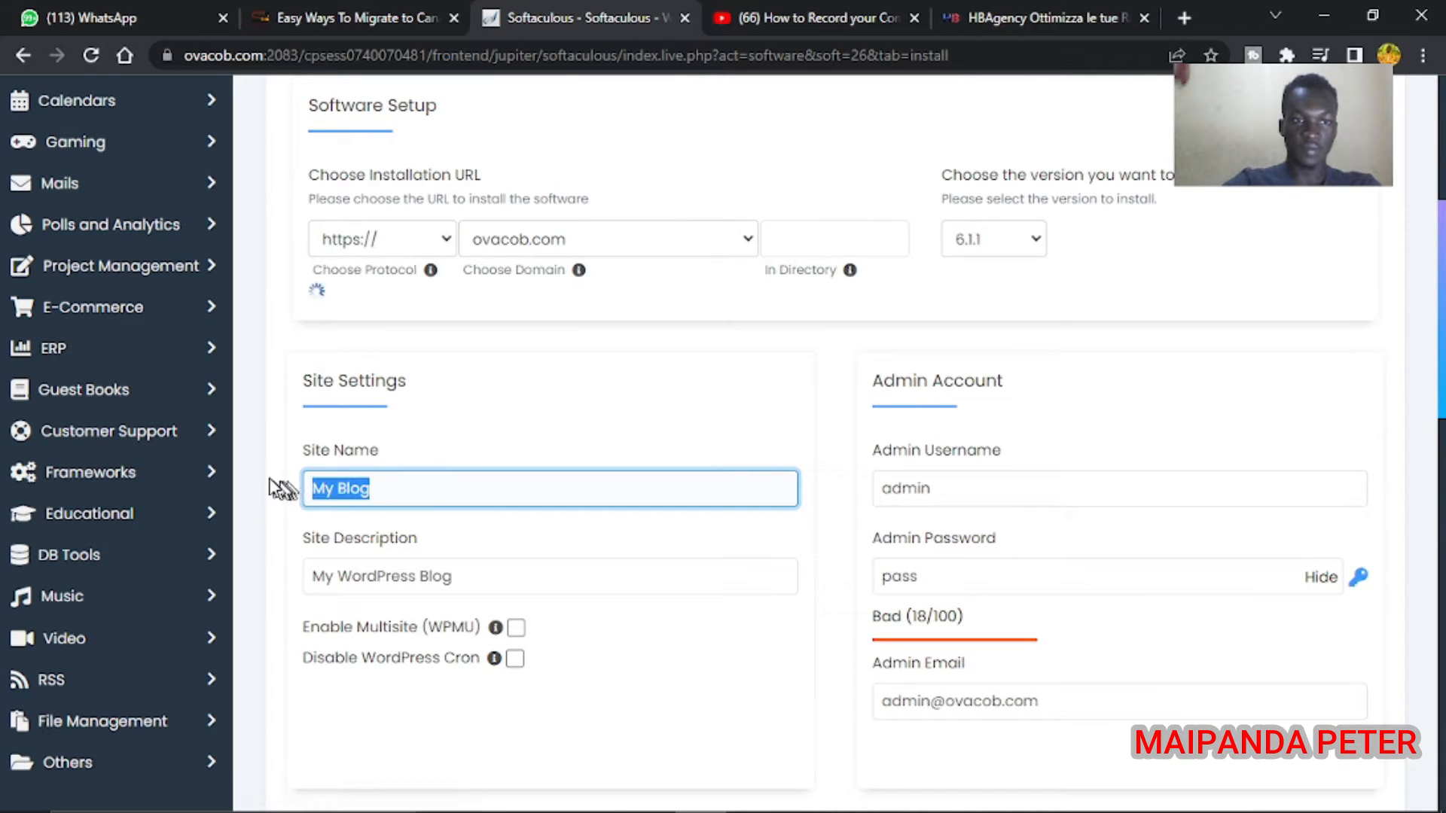
Name the site Ovacob and replace the default admin username with a new one
{"action": "type", "text": "Ovacob"}
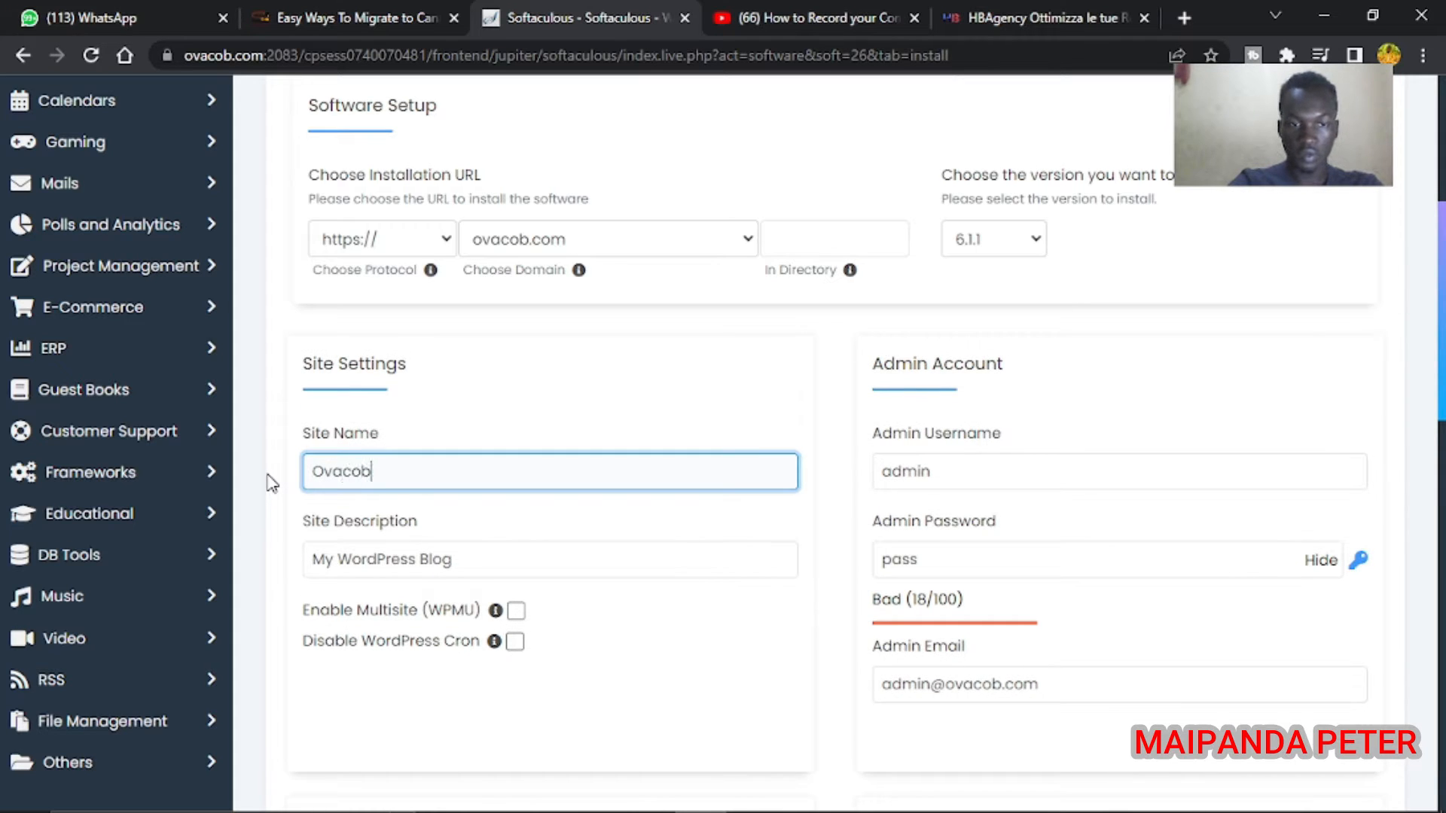
{"action": "double_click", "coordinate": [1045, 482]}
{"action": "key", "text": "Tab"}
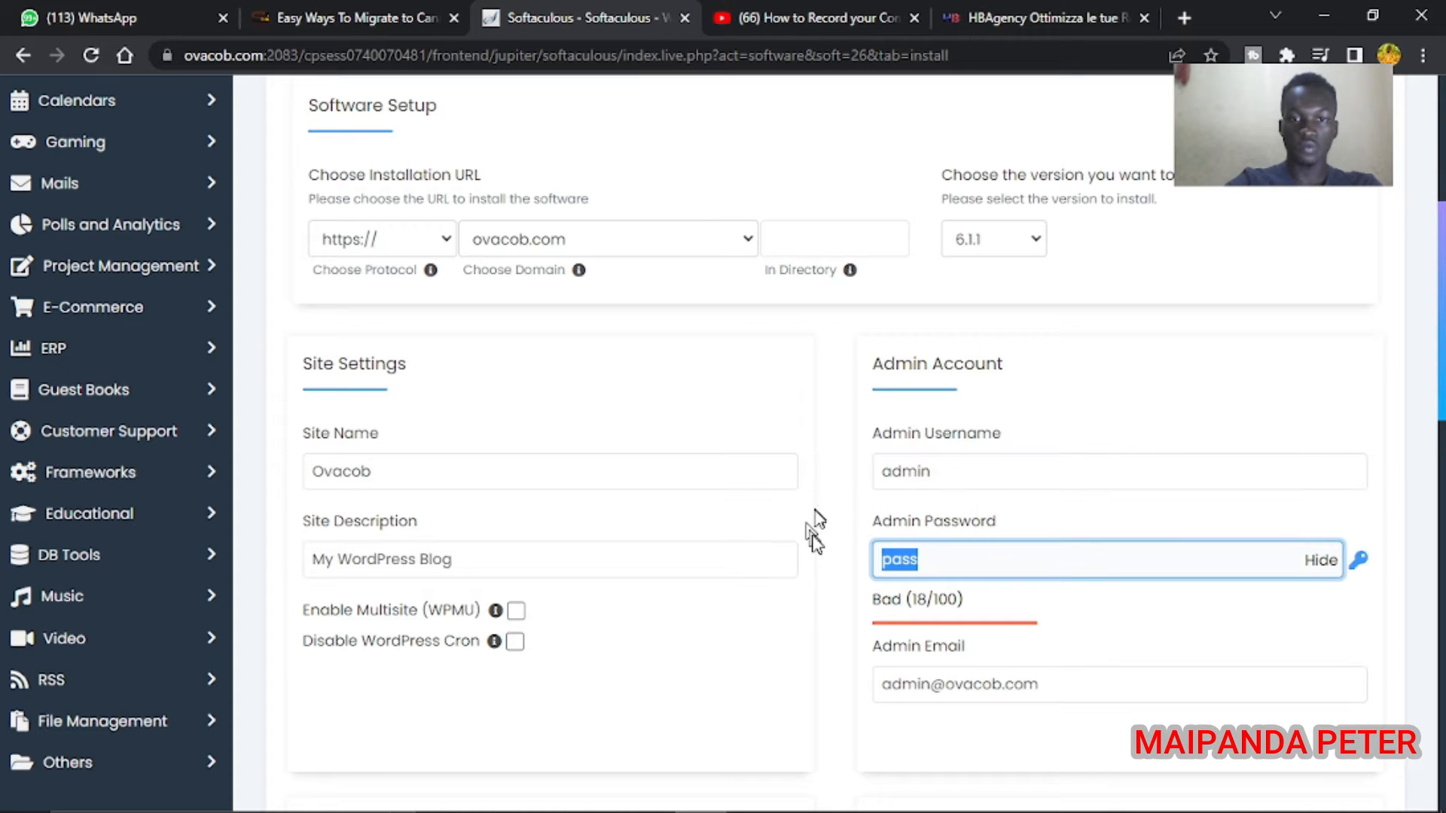
{"action": "double_click", "coordinate": [994, 466]}
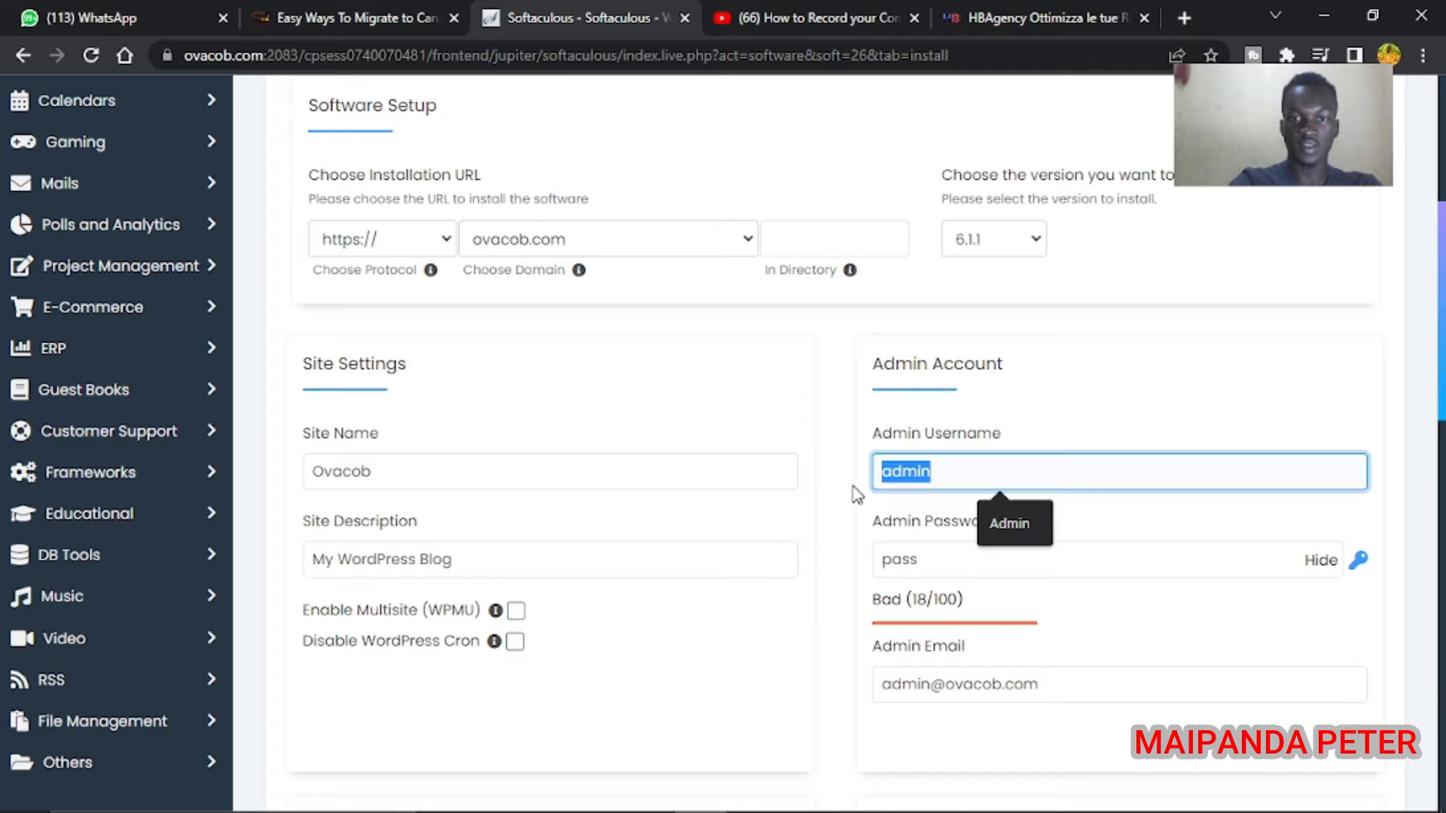
{"action": "type", "text": "Maipanda"}
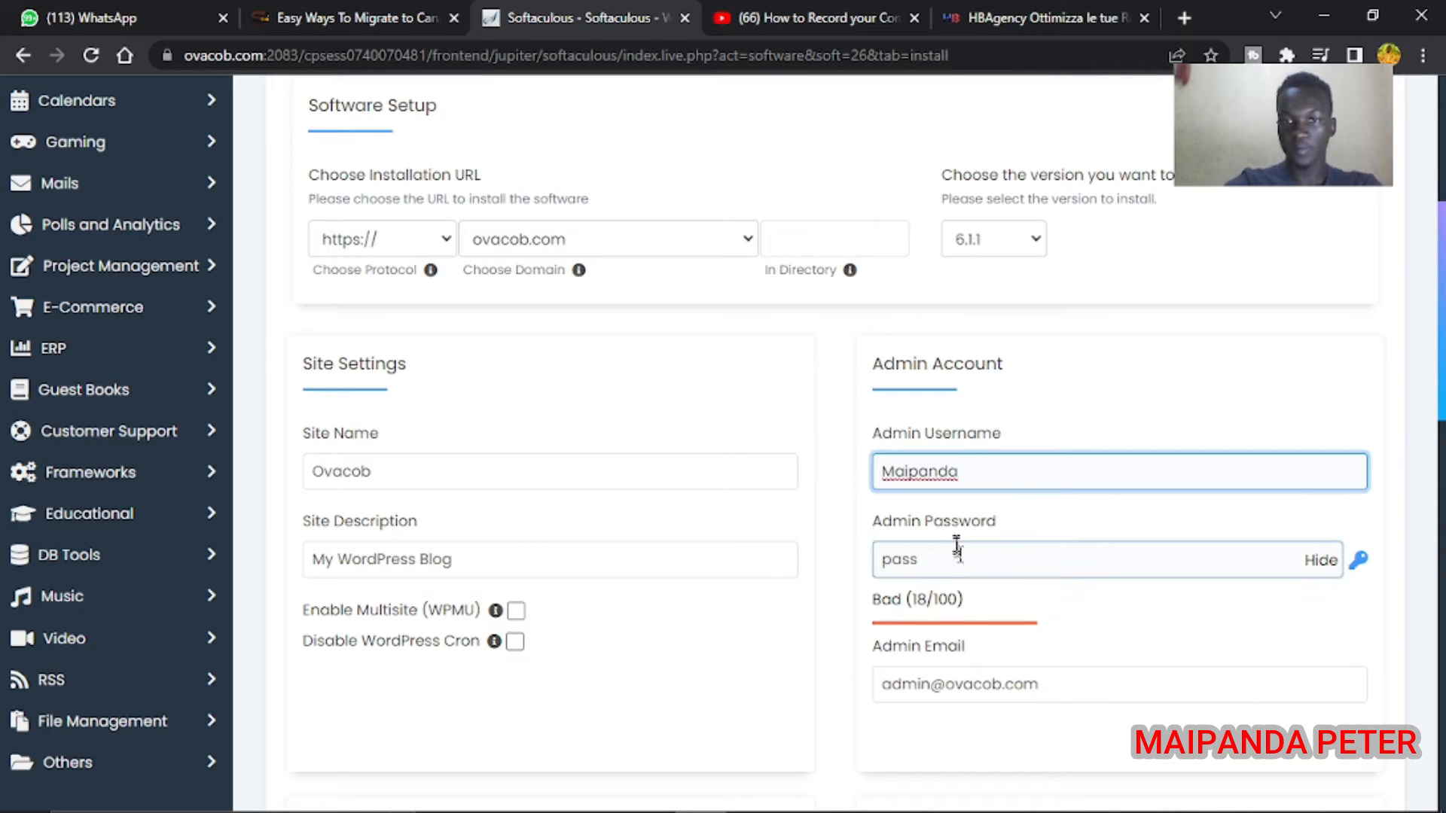
Enter a new admin password rated Strong (85/100) and reveal it to check
{"action": "key", "text": "Tab"}
{"action": "type", "text": "M"}
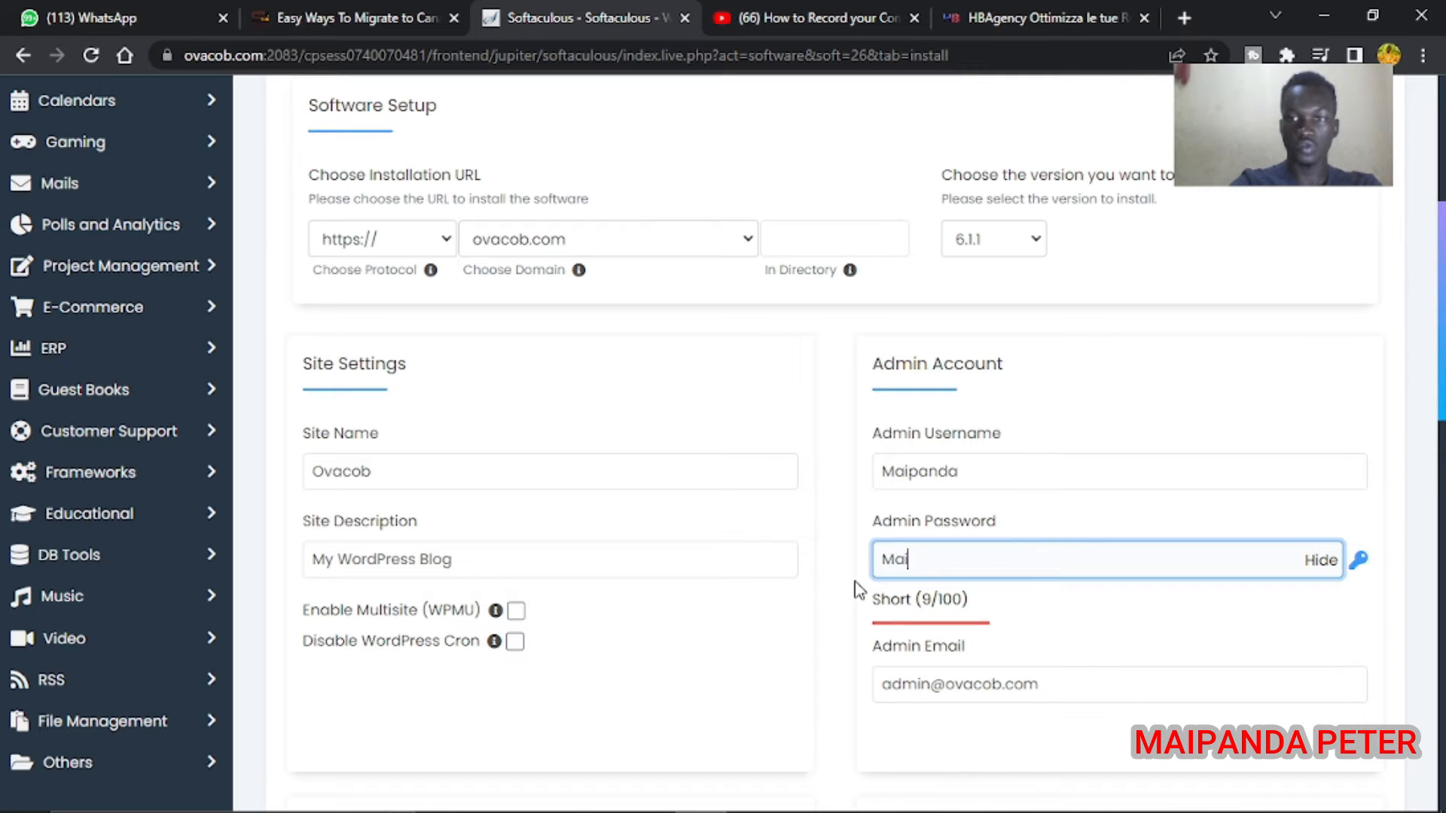
{"action": "left_click", "coordinate": [1323, 560]}
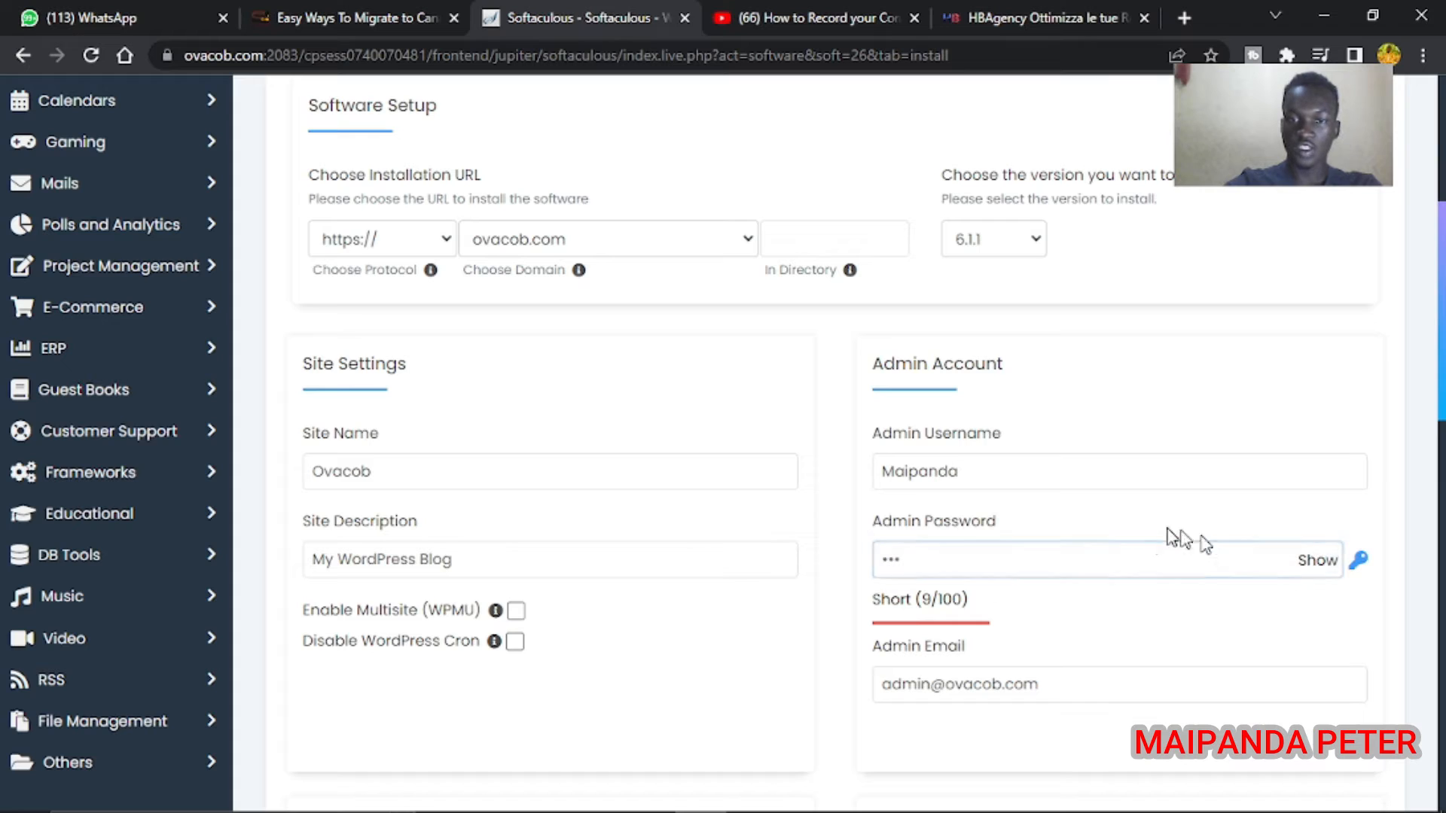
{"action": "left_click", "coordinate": [1140, 553]}
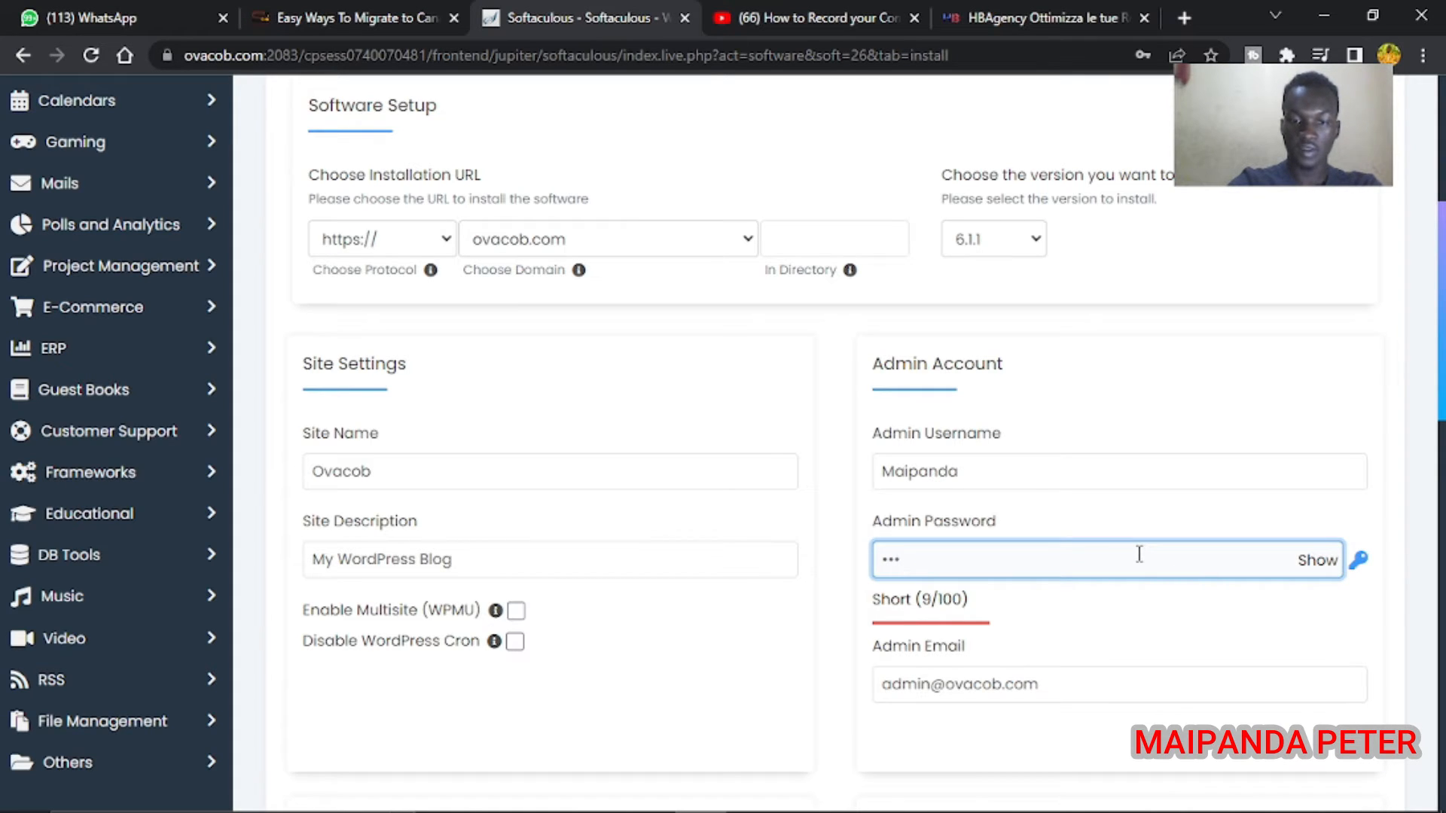
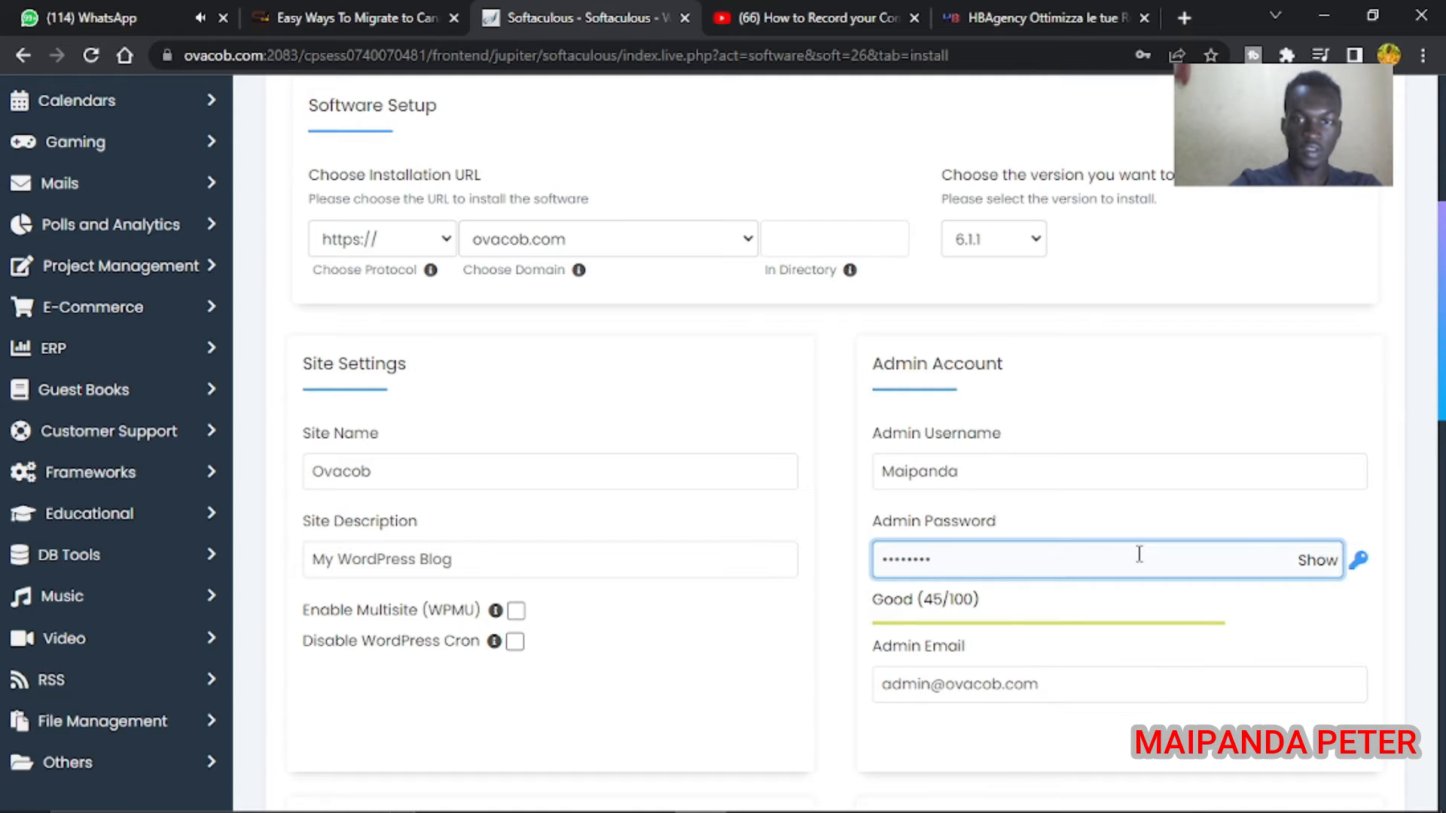
{"action": "left_click", "coordinate": [1312, 564]}
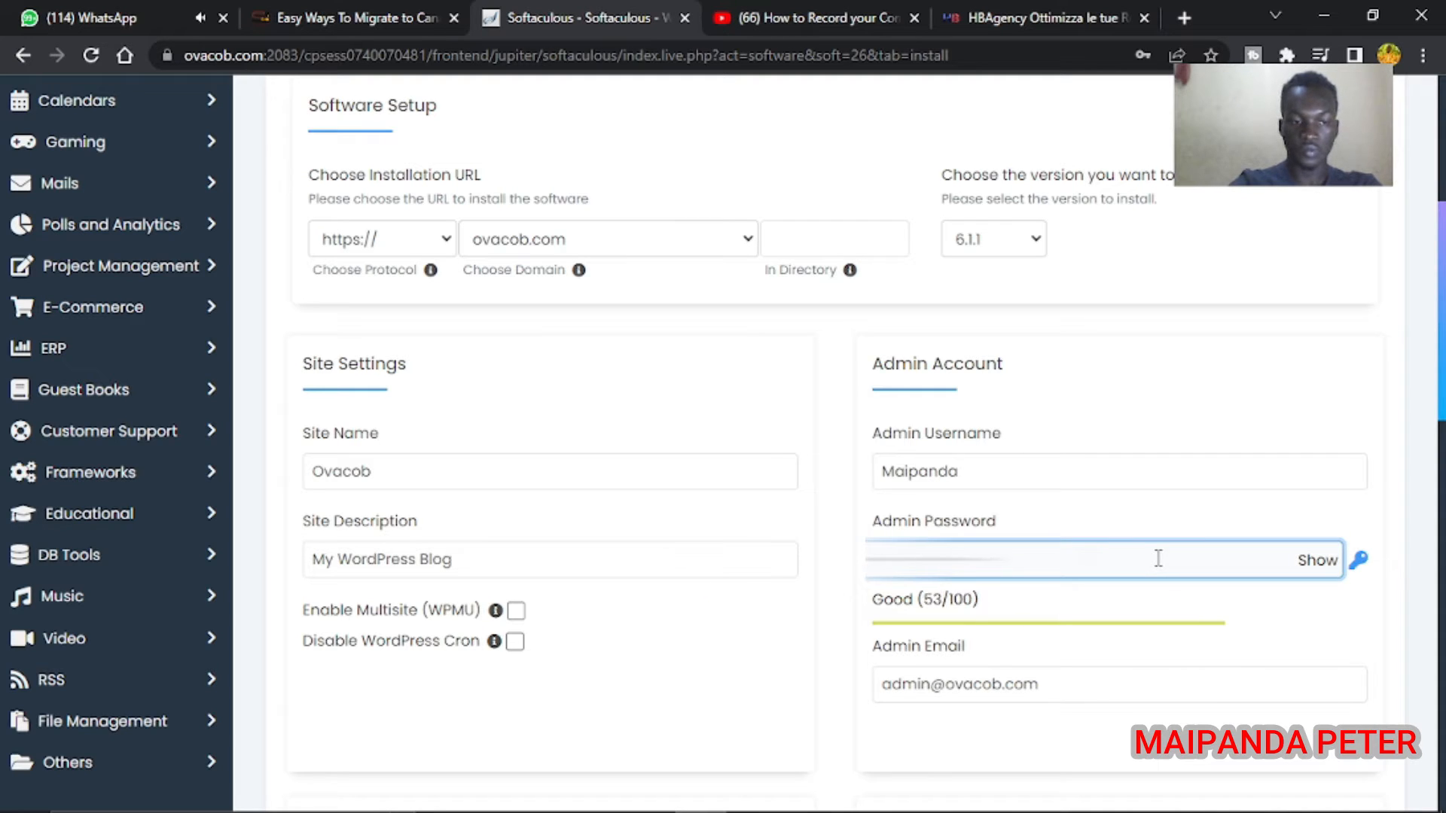
{"action": "type", "text": "•"}
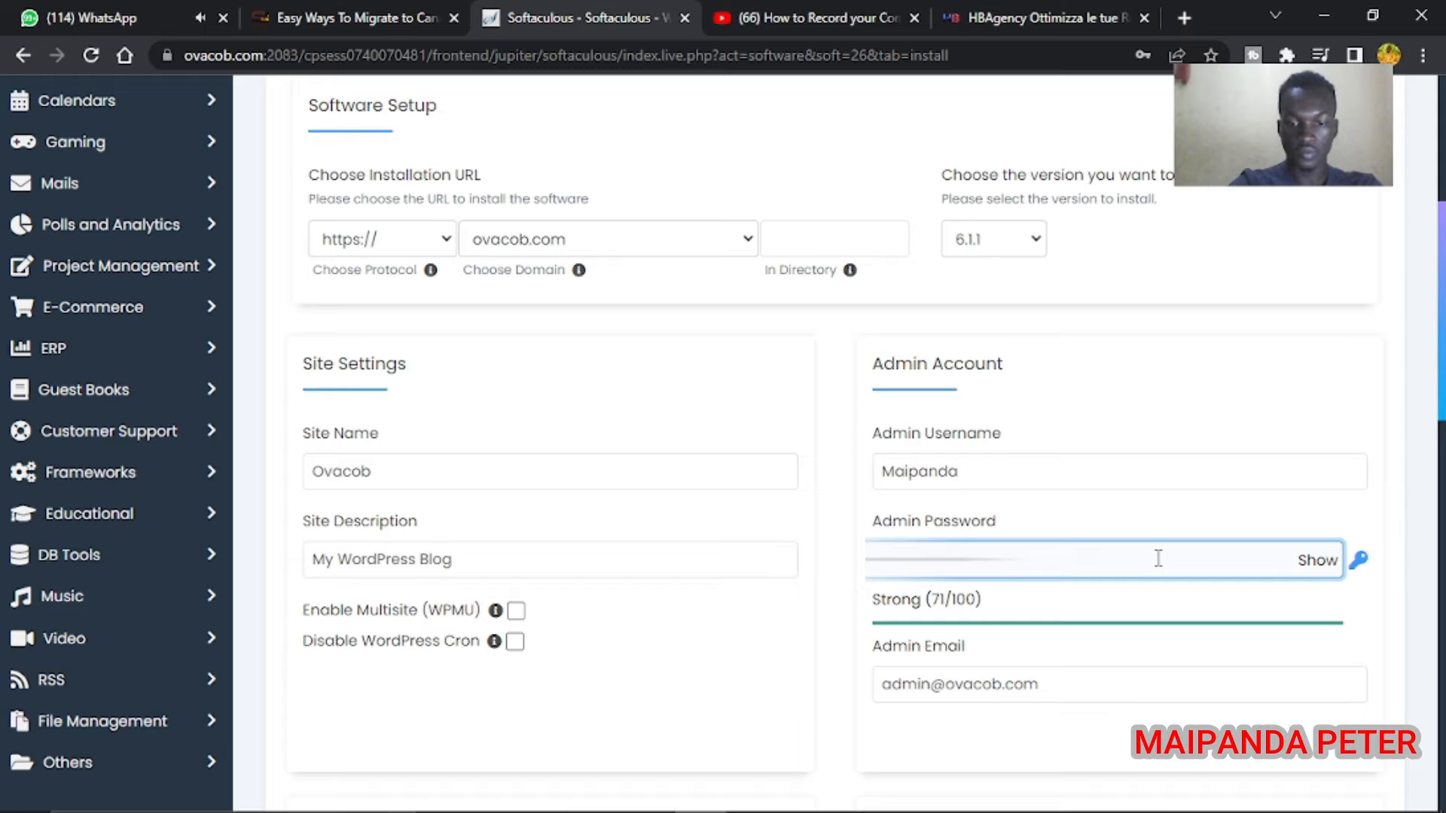
{"action": "left_click", "coordinate": [1316, 560]}
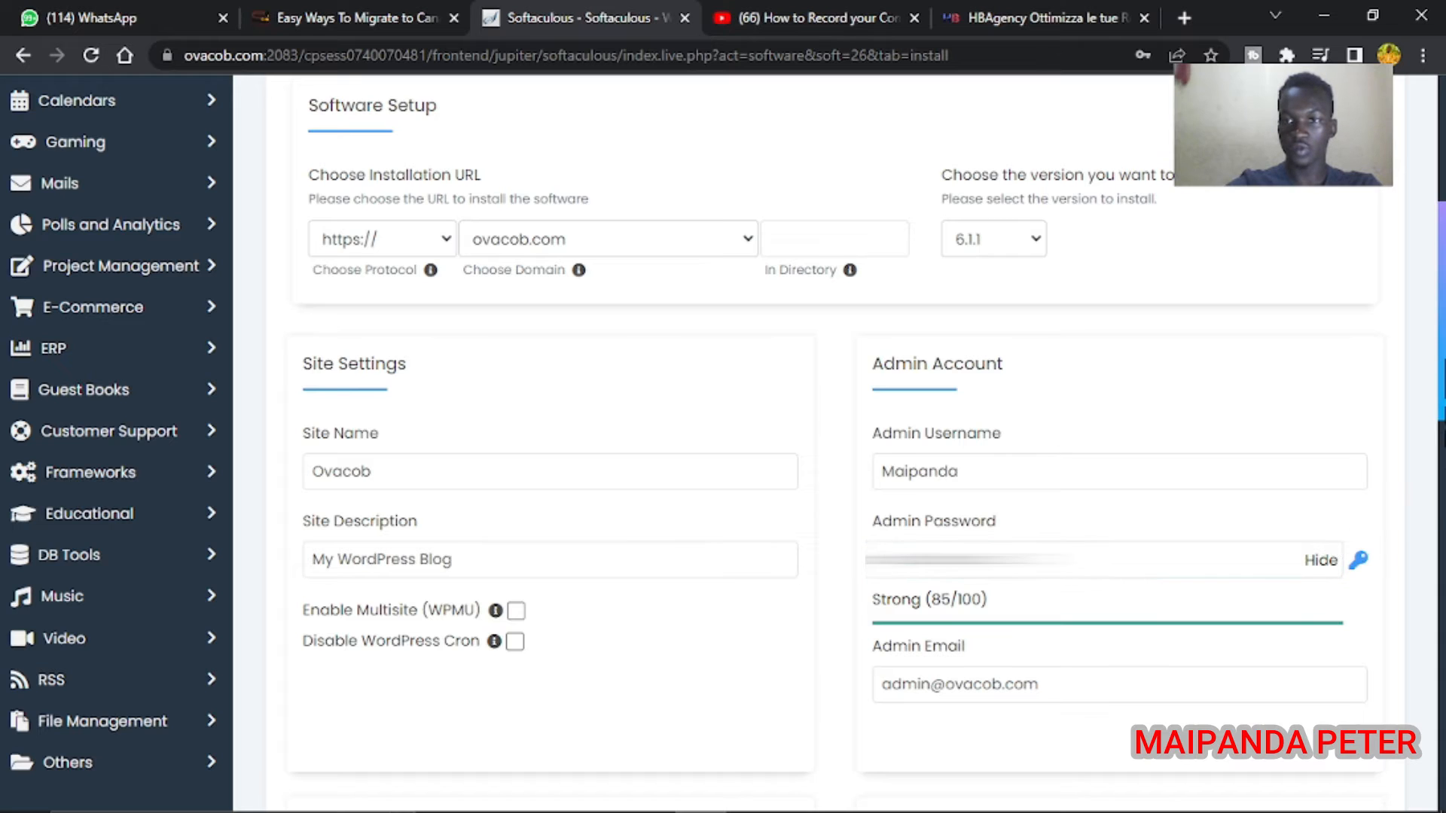
{"action": "scroll", "coordinate": [1129, 422], "scroll_direction": "down", "scroll_amount": 3}
Replace the admin e-mail address and review the settings down to the theme gallery
{"action": "left_click_drag", "start_coordinate": [1113, 461], "coordinate": [851, 480]}
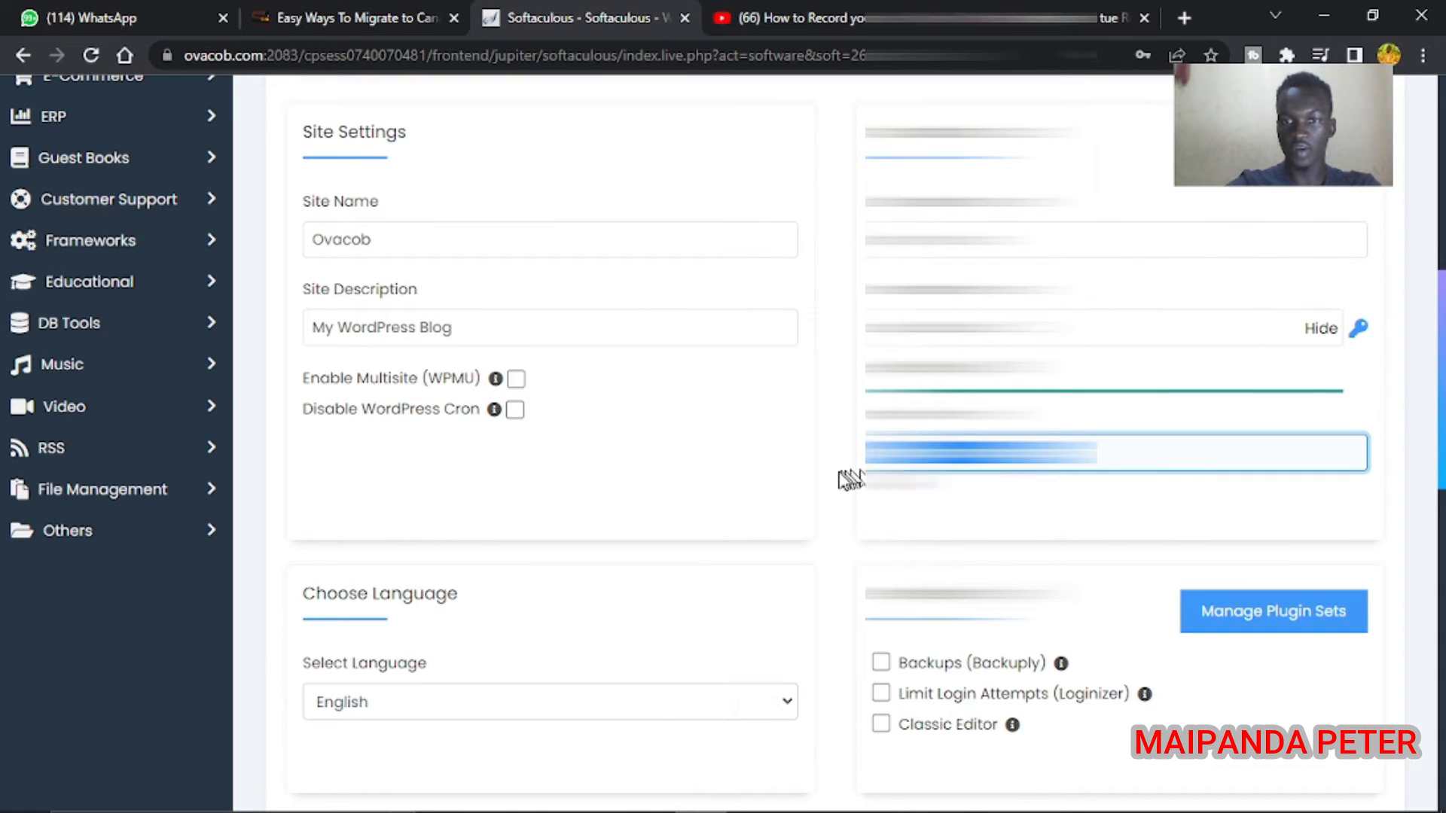
{"action": "key", "text": "BackSpace"}
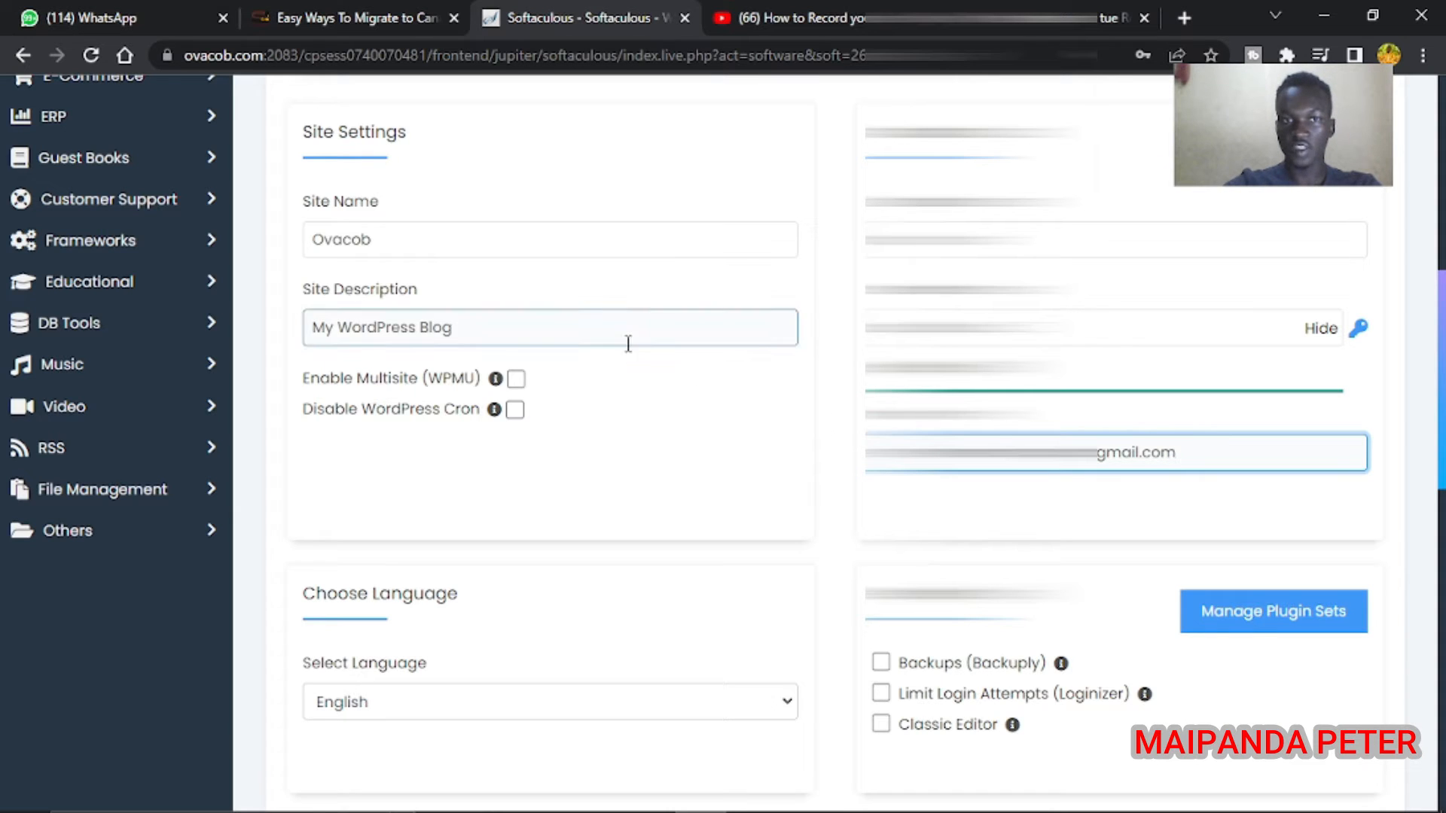
{"action": "scroll", "coordinate": [1398, 410], "scroll_direction": "up", "scroll_amount": 1}
{"action": "scroll", "coordinate": [829, 444], "scroll_direction": "up", "scroll_amount": 2}
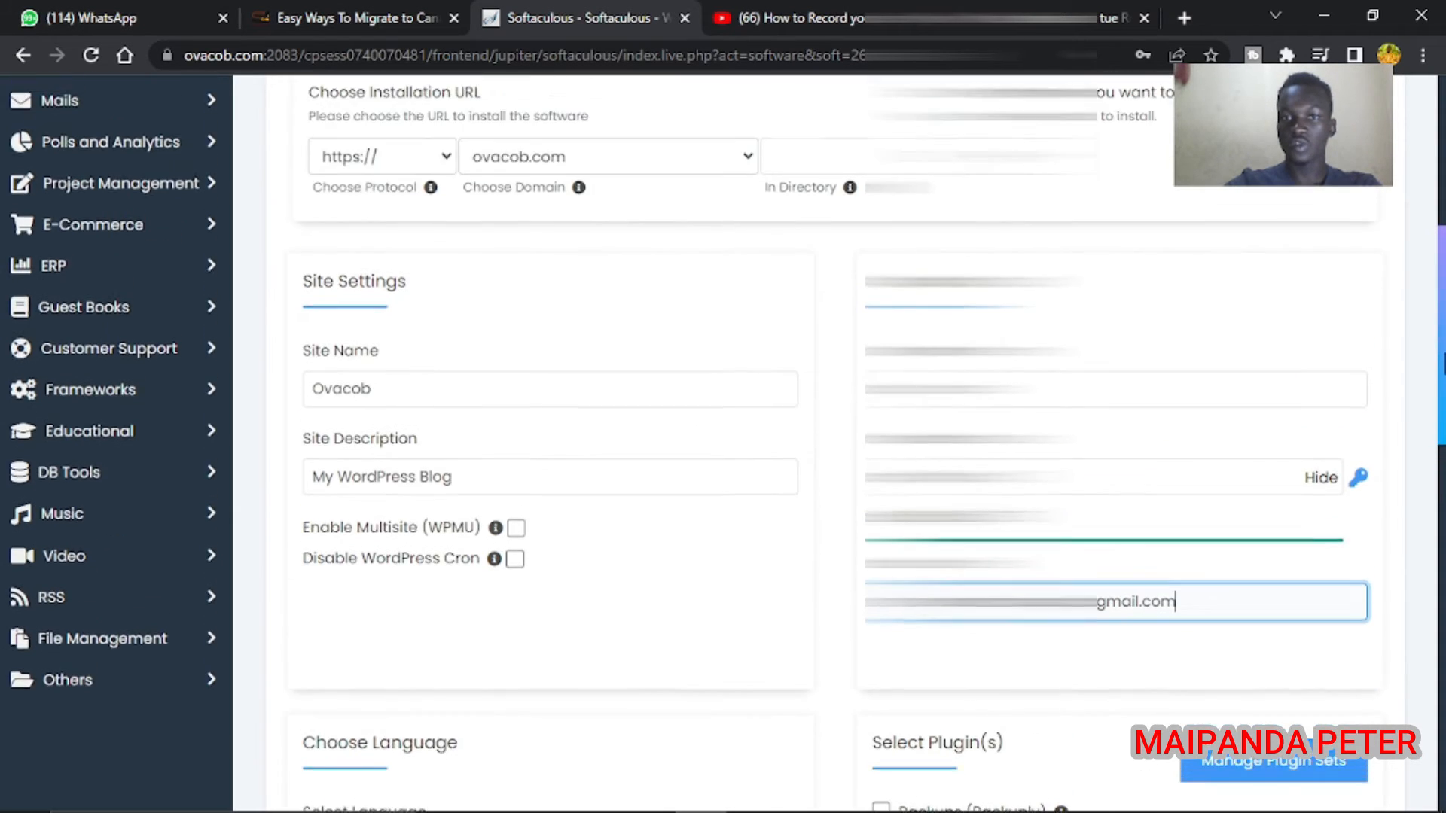
{"action": "scroll", "coordinate": [828, 445], "scroll_direction": "down", "scroll_amount": 7}
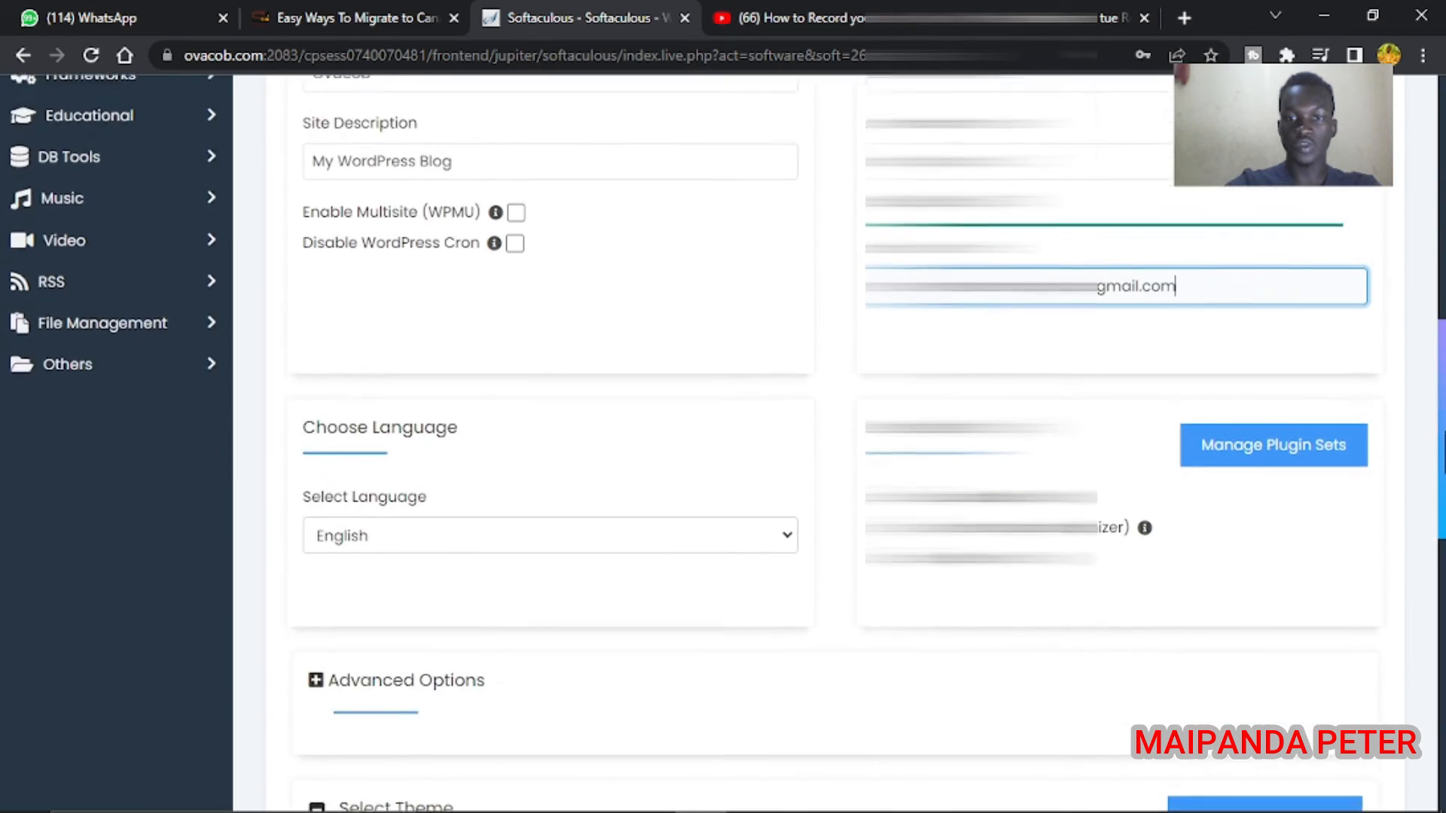
{"action": "scroll", "coordinate": [811, 731], "scroll_direction": "down", "scroll_amount": 6}
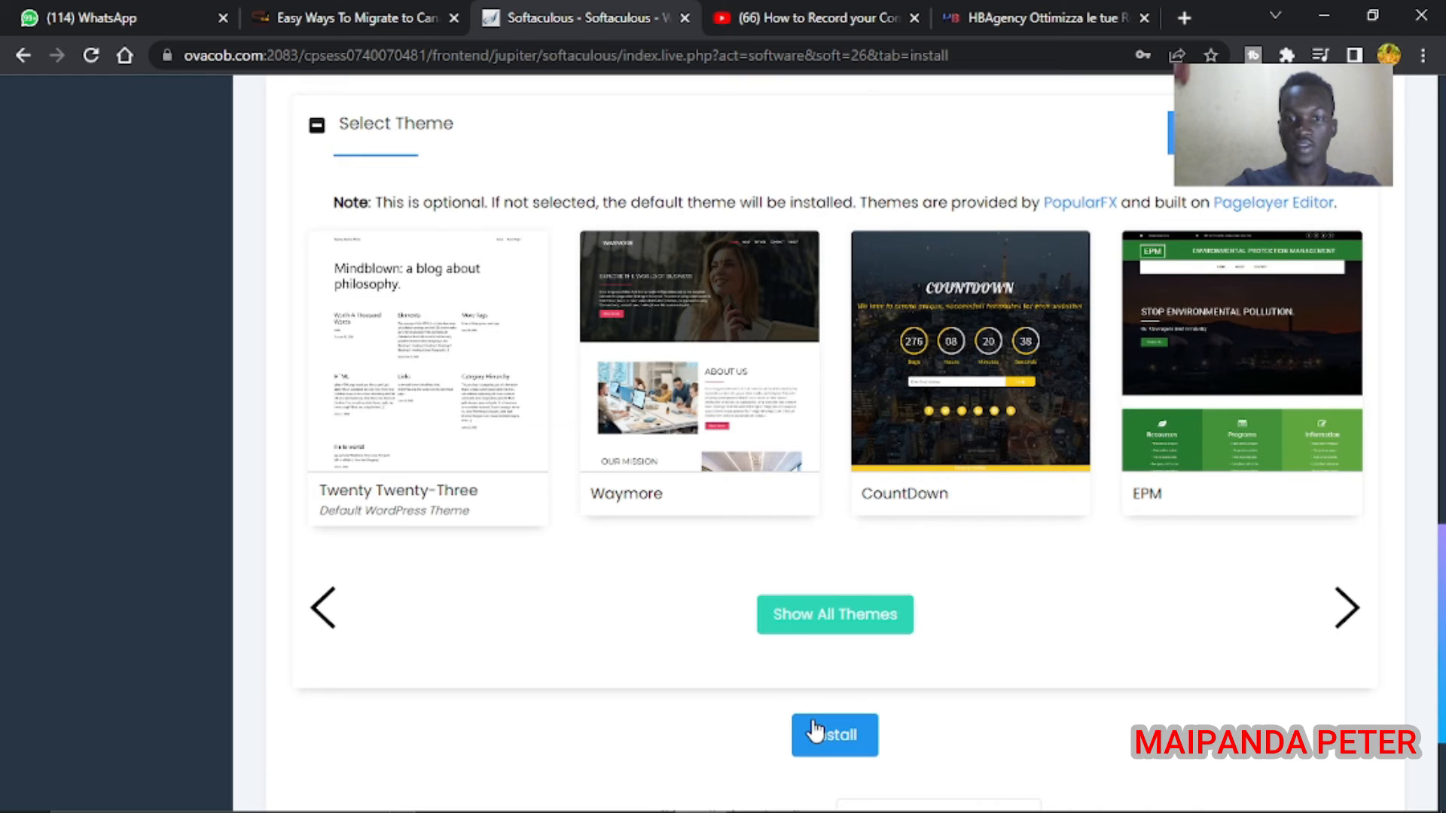
Install WordPress, dismiss the browser password prompt, and highlight the Congratulations success message
{"action": "left_click", "coordinate": [813, 732]}
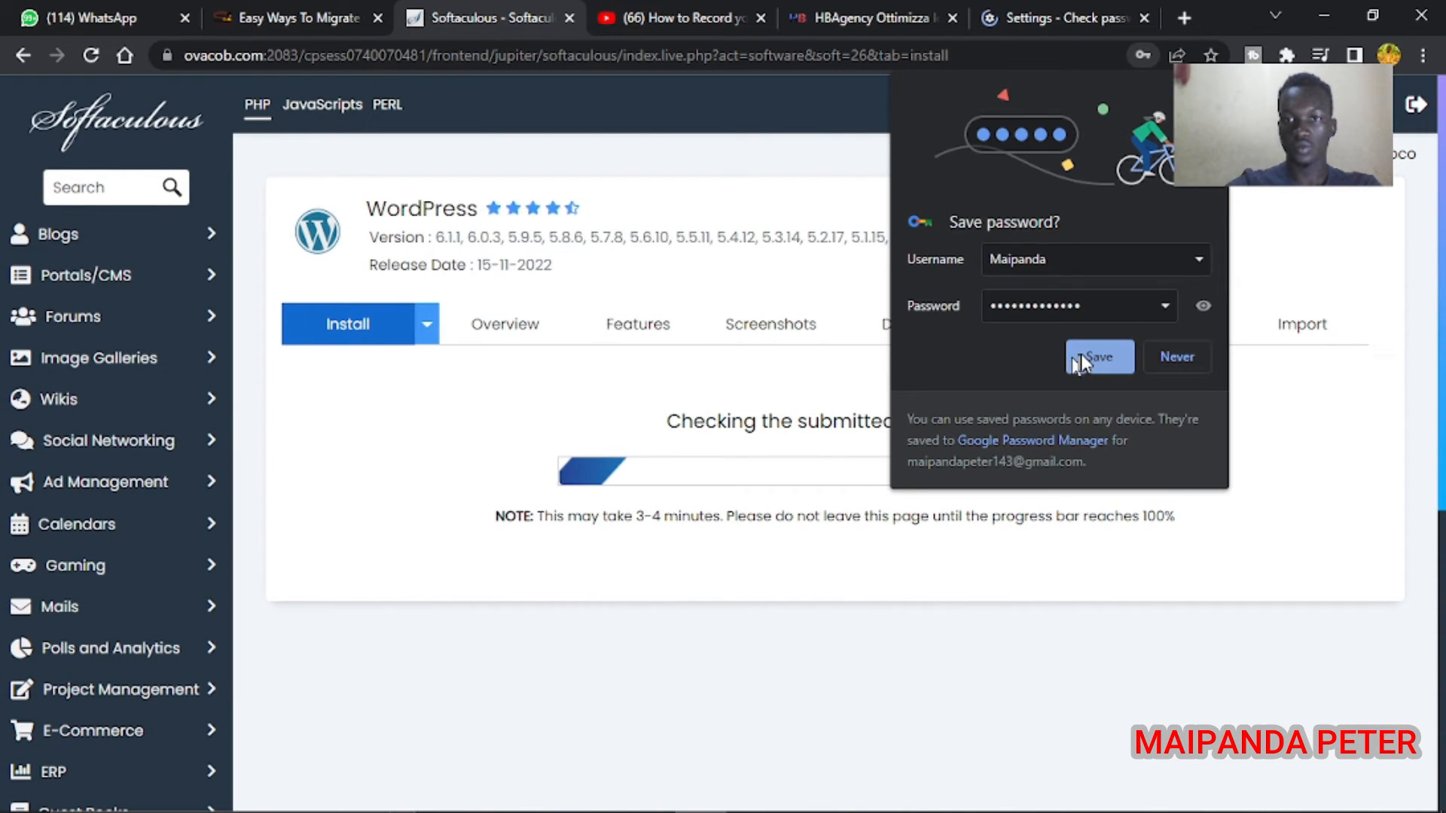
{"action": "left_click", "coordinate": [1079, 356]}
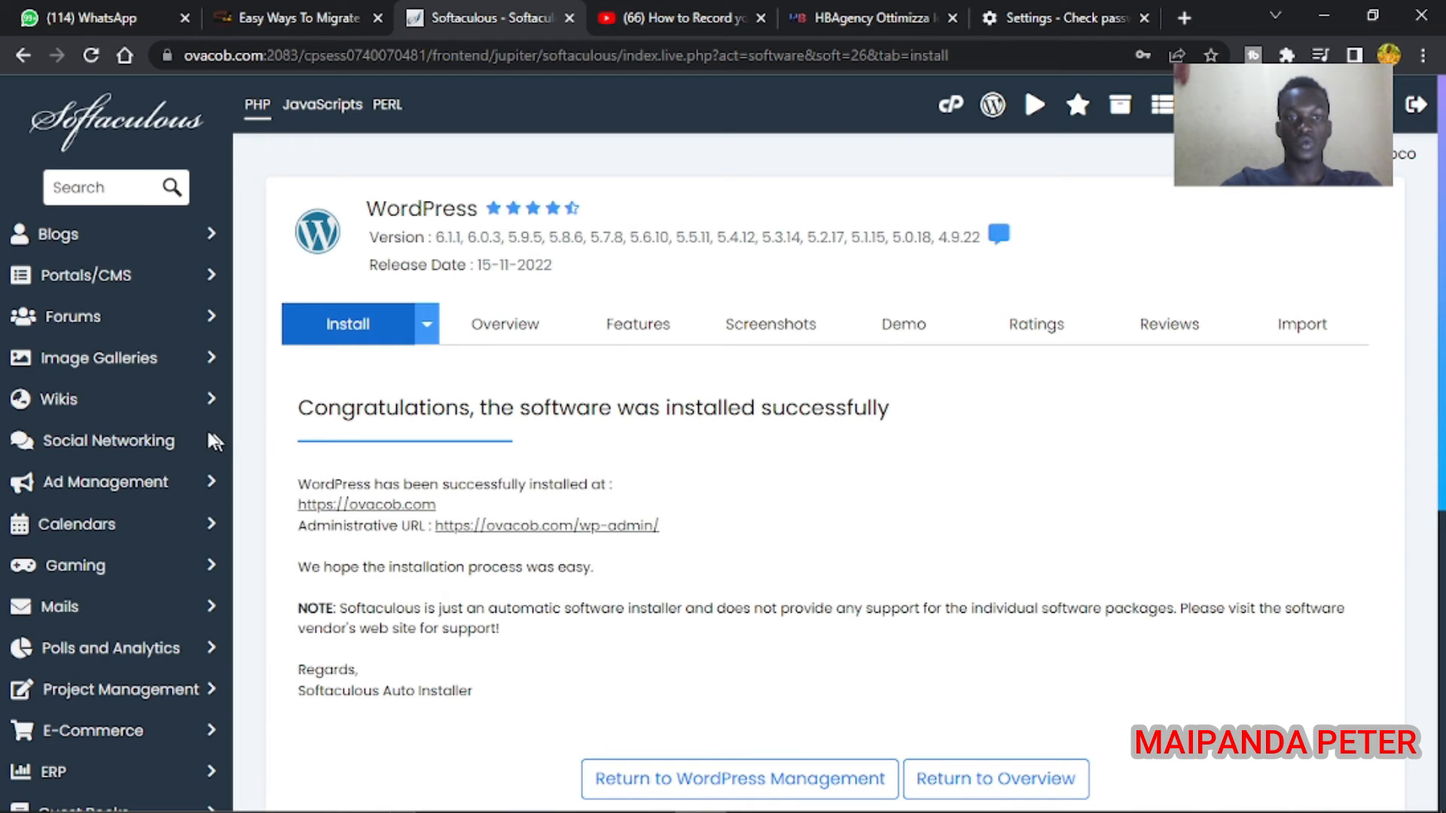
{"action": "left_click_drag", "start_coordinate": [304, 406], "coordinate": [817, 448]}
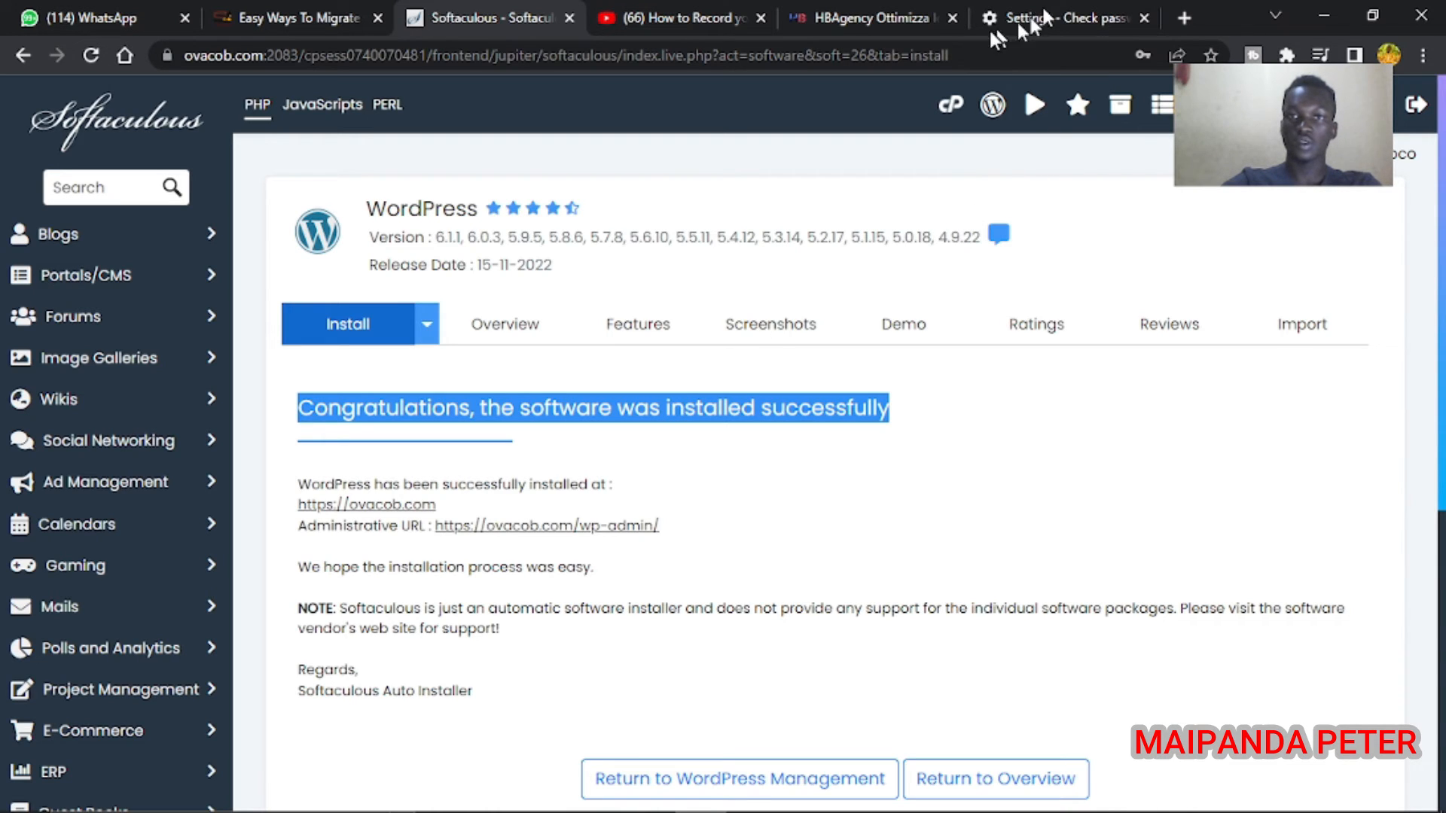
Load ovacob.com/wp-admin in the Check passwords tab and move that tab beside Softaculous
{"action": "left_click", "coordinate": [1092, 18]}
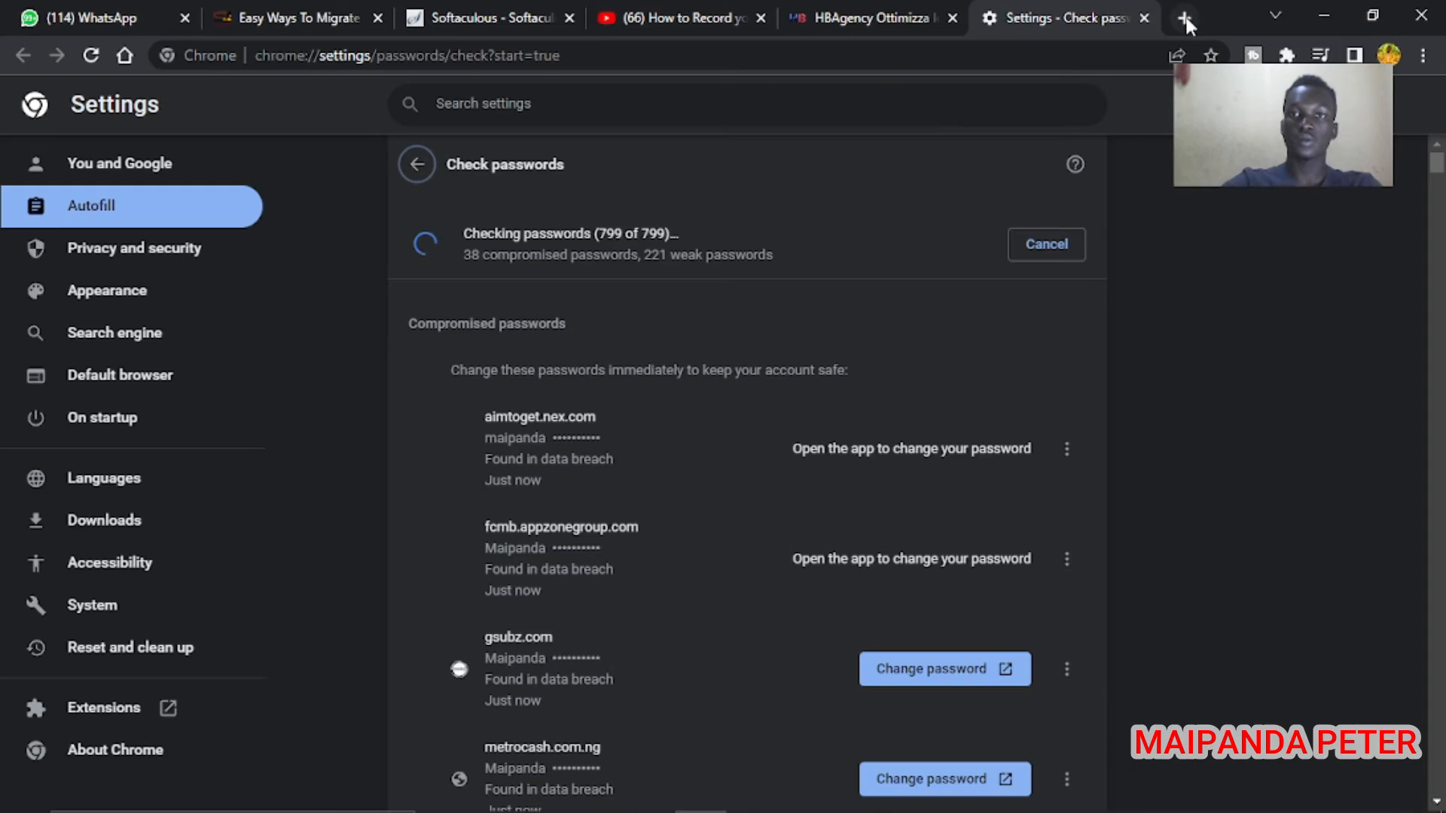
{"action": "left_click", "coordinate": [936, 54]}
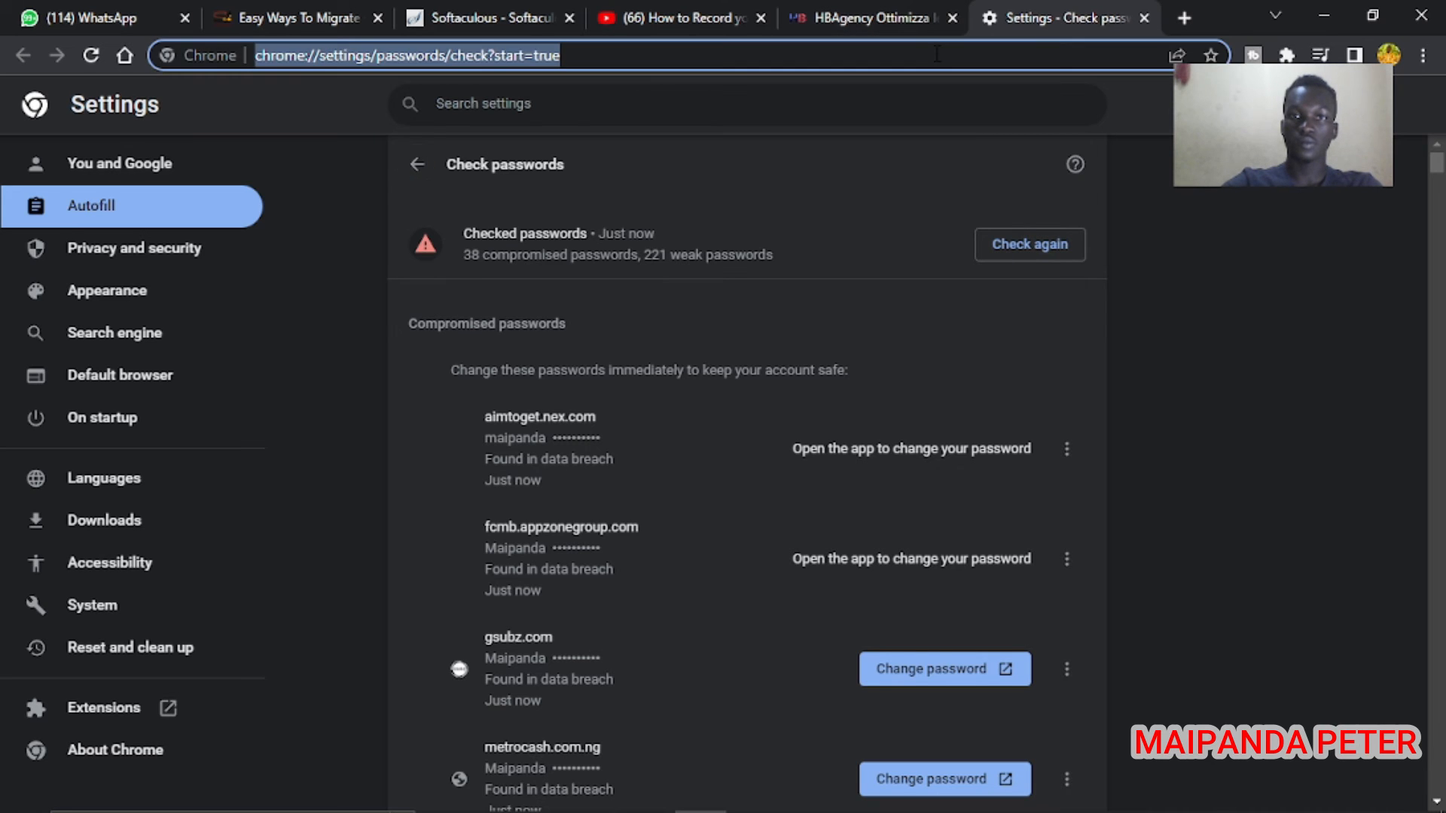
{"action": "type", "text": "ovacob.com/cpanel"}
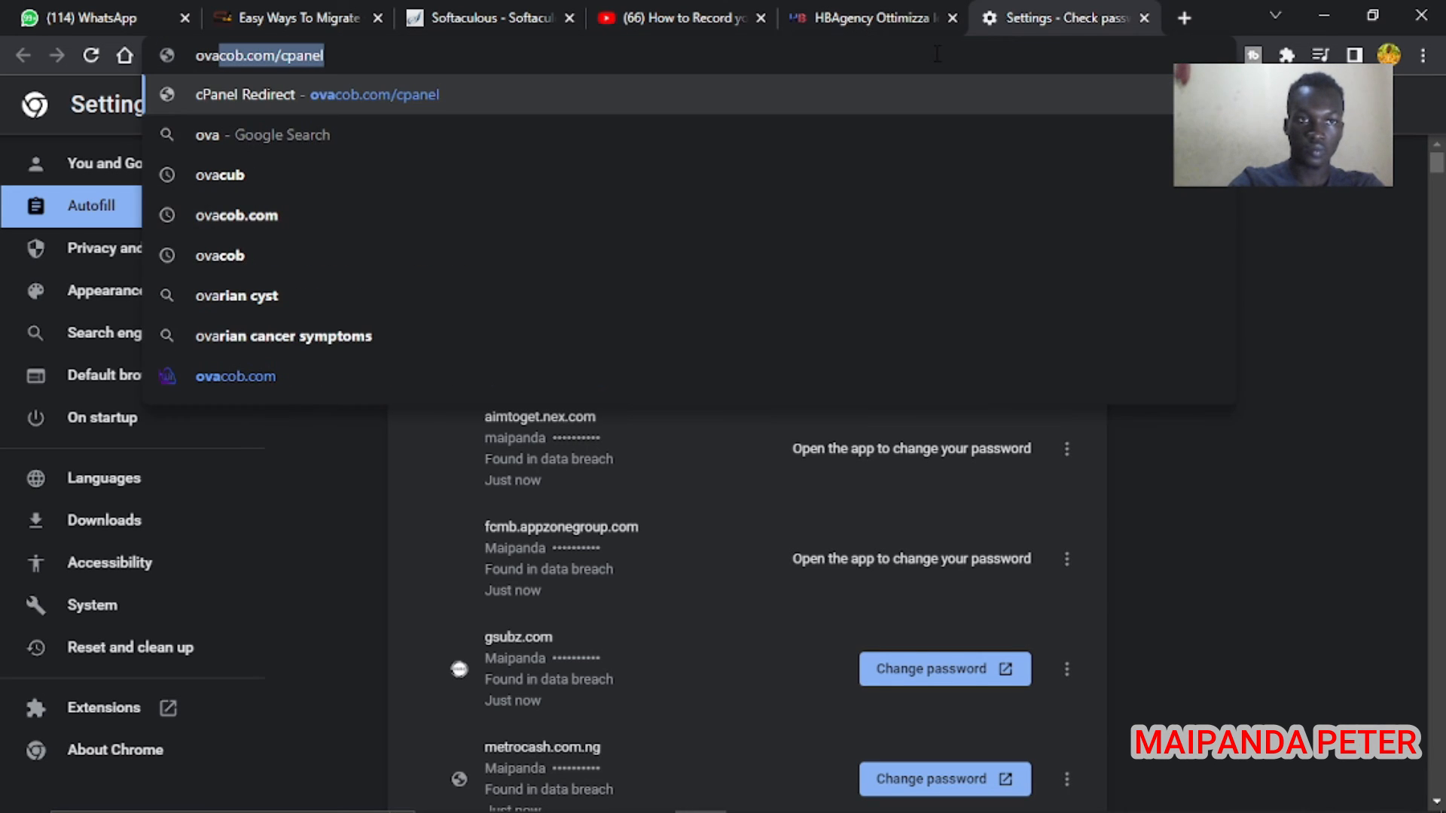
{"action": "left_click", "coordinate": [450, 55]}
{"action": "key", "text": "BackSpace"}
{"action": "key", "text": "BackSpace"}
{"action": "key", "text": "BackSpace"}
{"action": "key", "text": "BackSpace"}
{"action": "key", "text": "BackSpace"}
{"action": "key", "text": "BackSpace"}
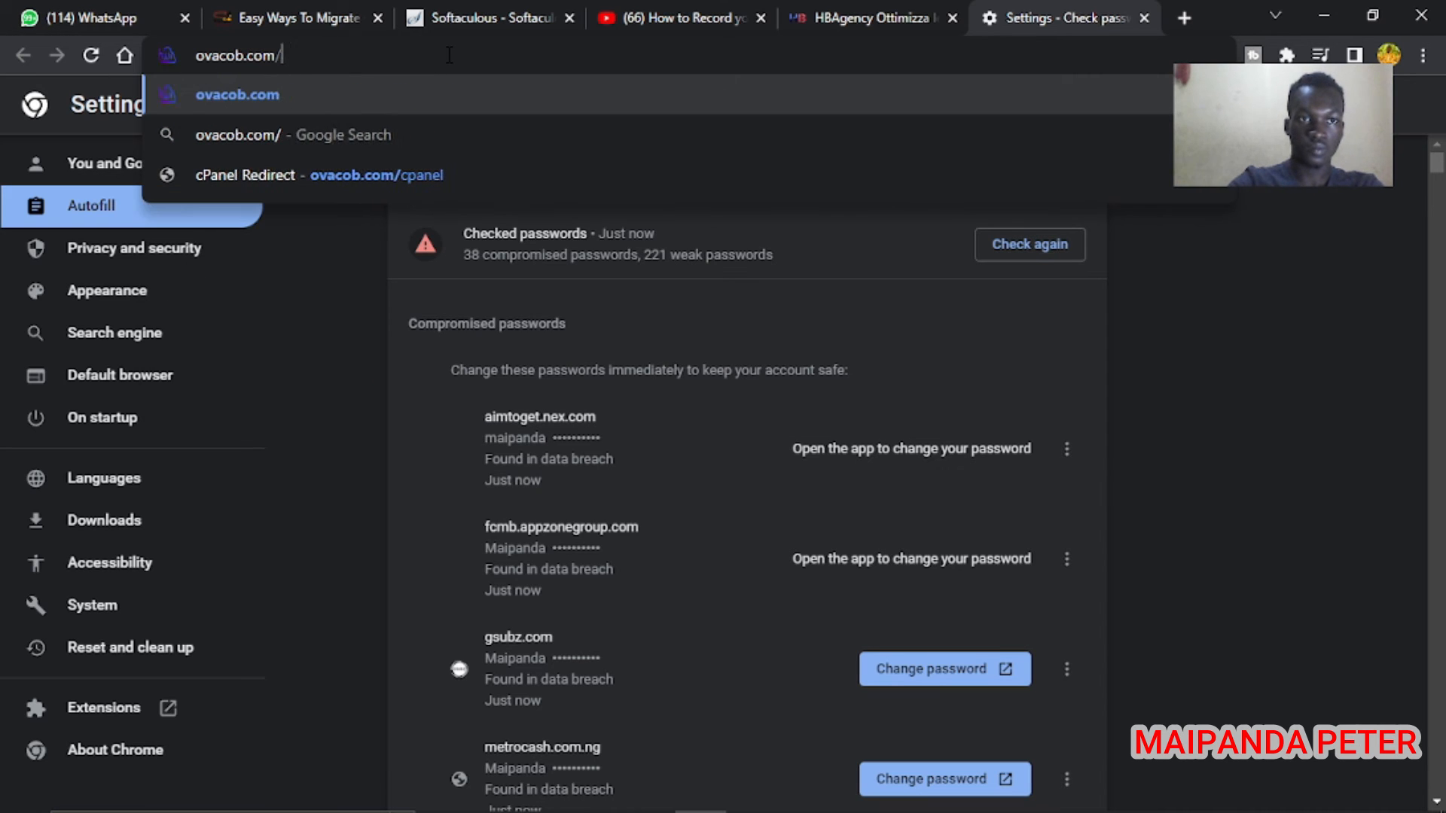
{"action": "type", "text": "wp-ad"}
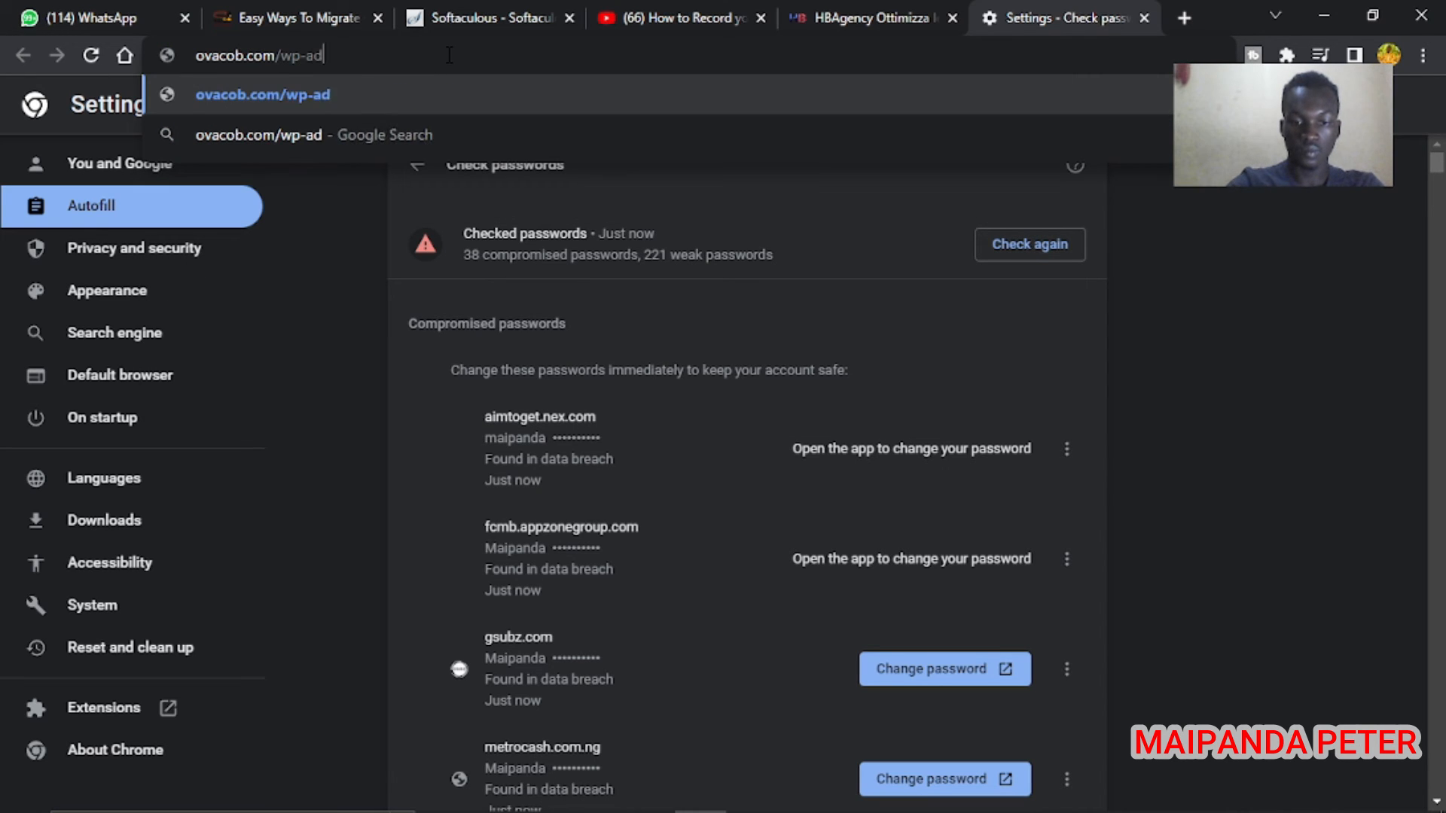
{"action": "type", "text": "min"}
{"action": "key", "text": "Return"}
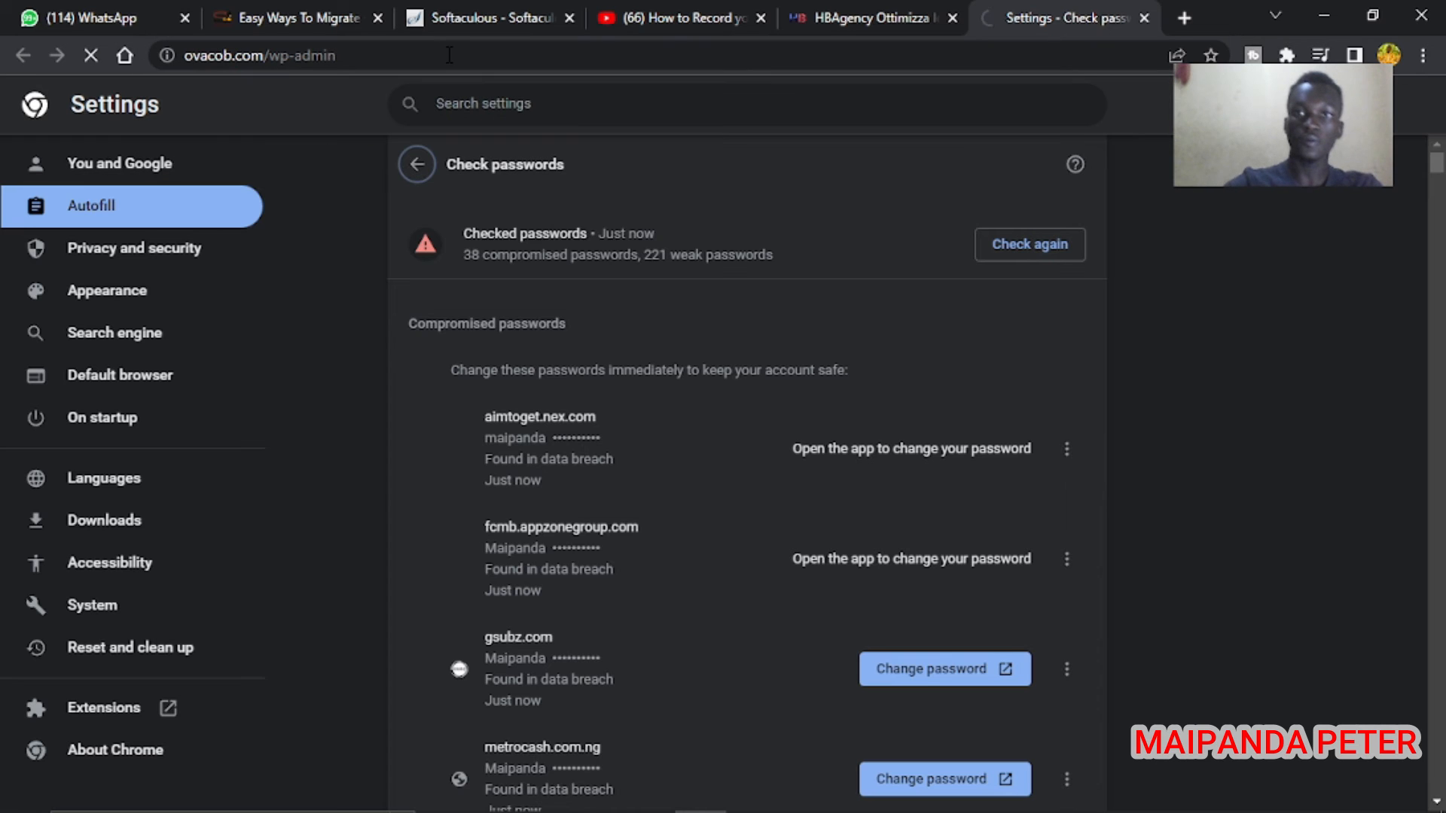
{"action": "left_click_drag", "start_coordinate": [997, 19], "coordinate": [631, 34]}
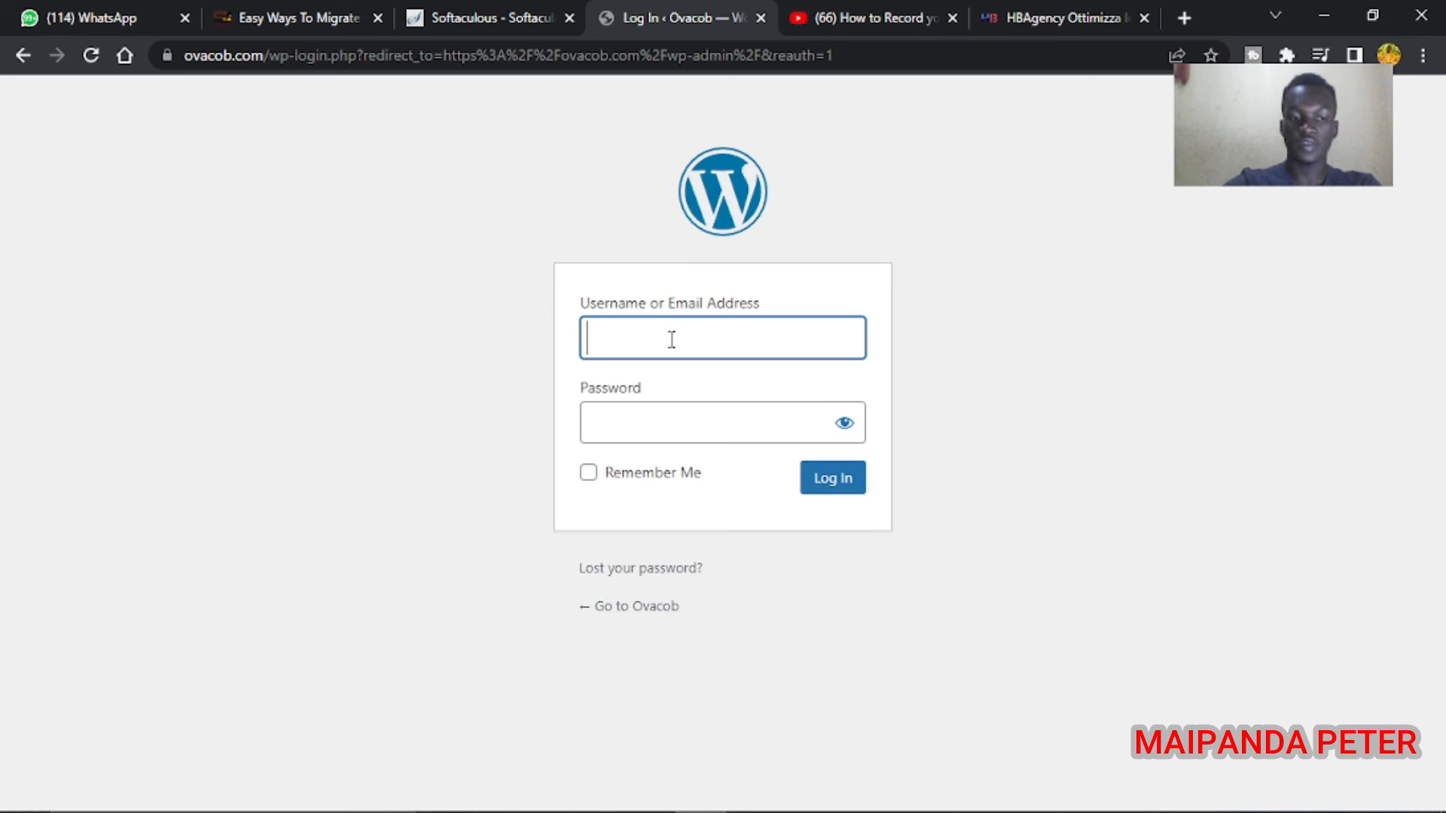
Log in with the admin username and password, then close the breach warning and save the password
{"action": "type", "text": "Mai"}
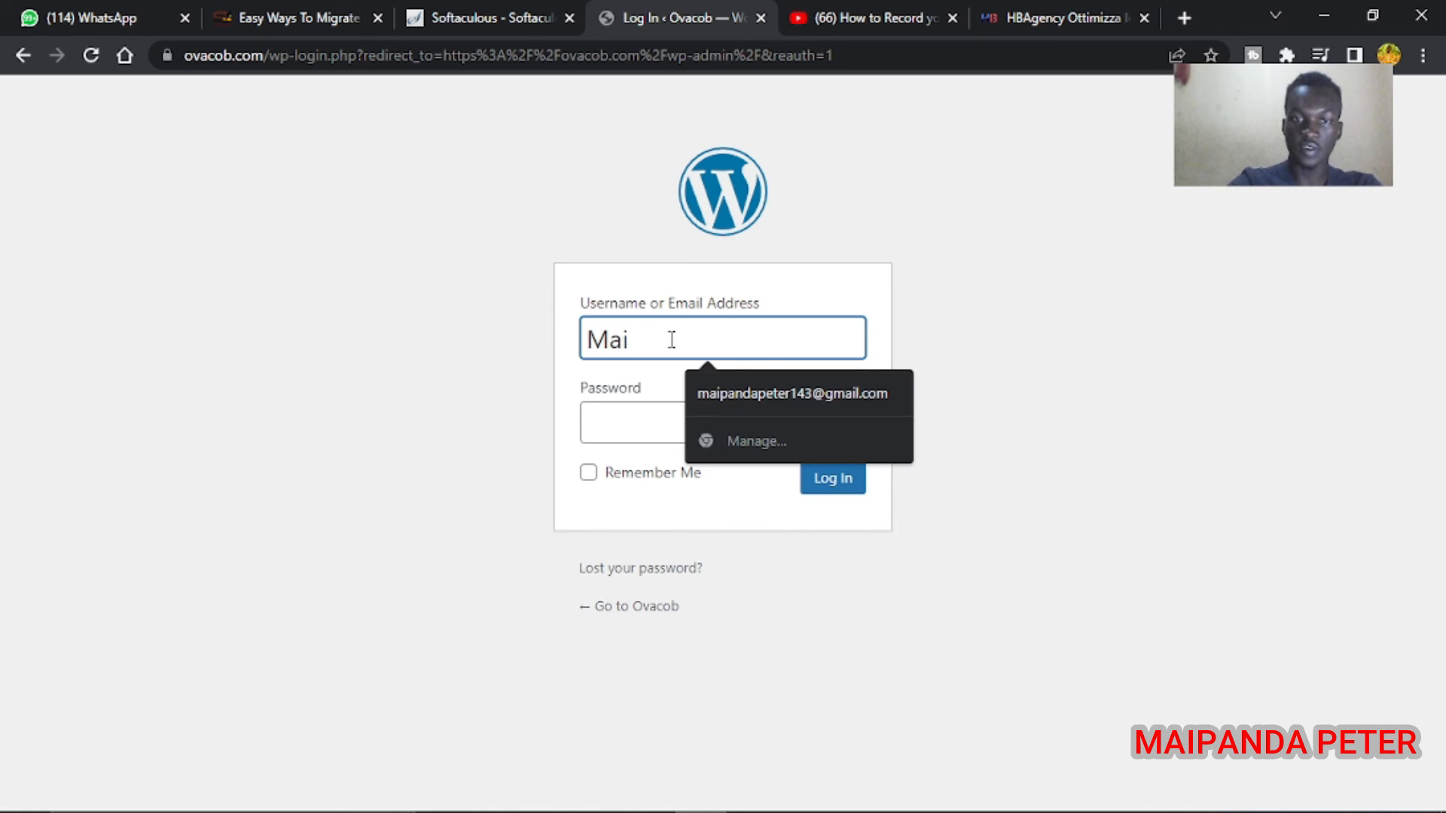
{"action": "type", "text": "panda"}
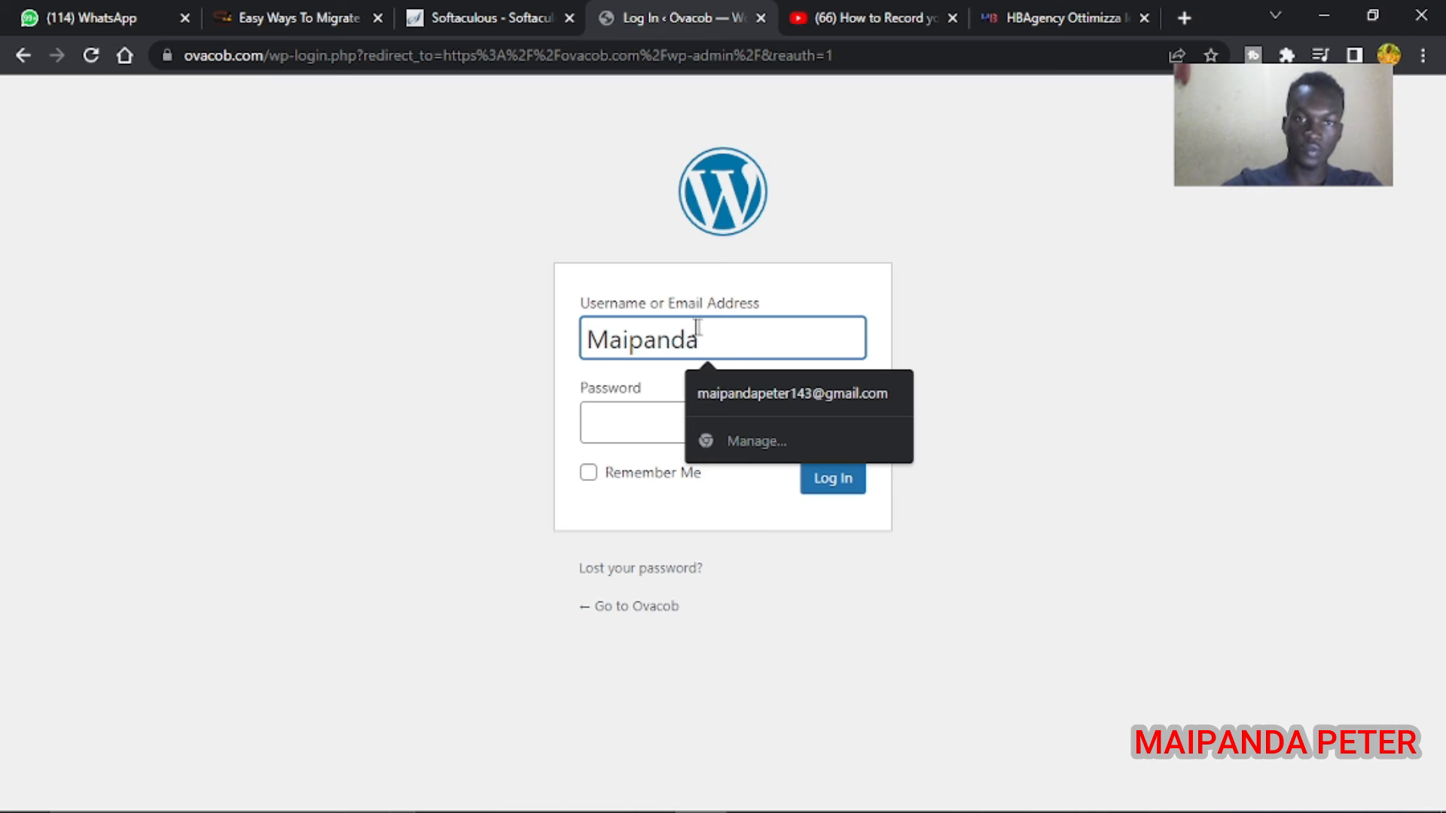
{"action": "left_click", "coordinate": [639, 430]}
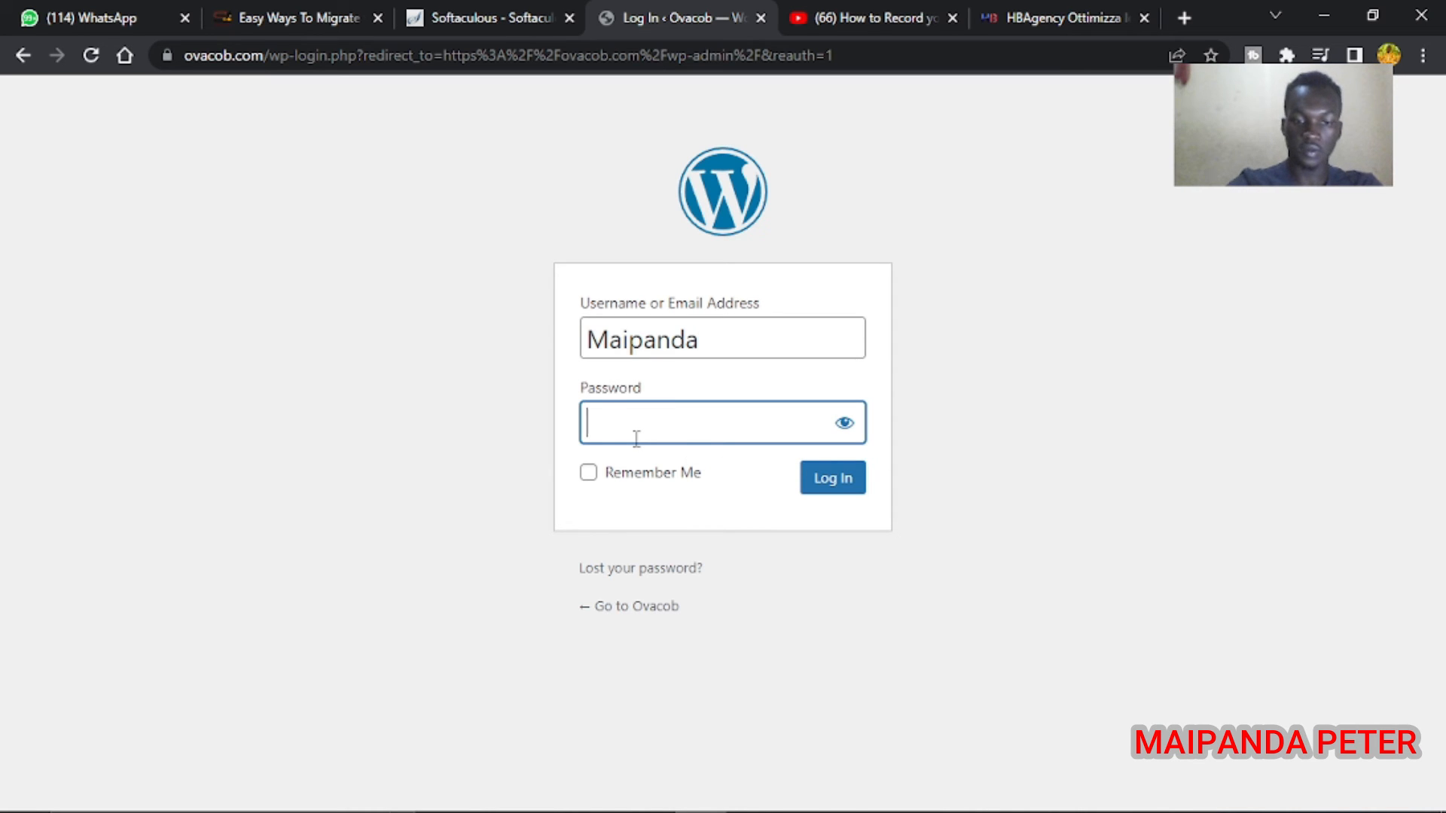
{"action": "type", "text": "•••"}
{"action": "key", "text": "BackSpace"}
{"action": "type", "text": "•"}
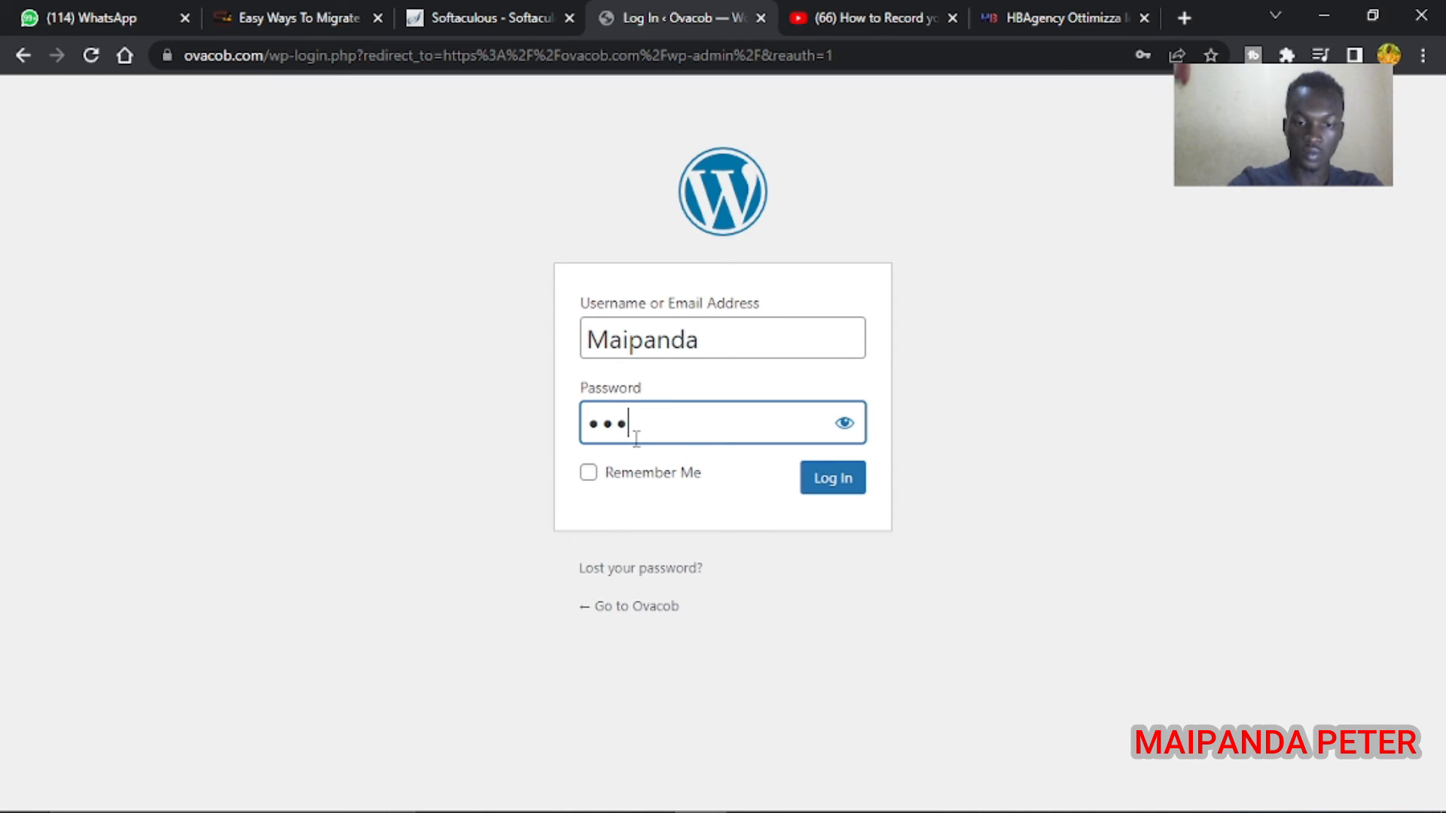
{"action": "type", "text": "••••••"}
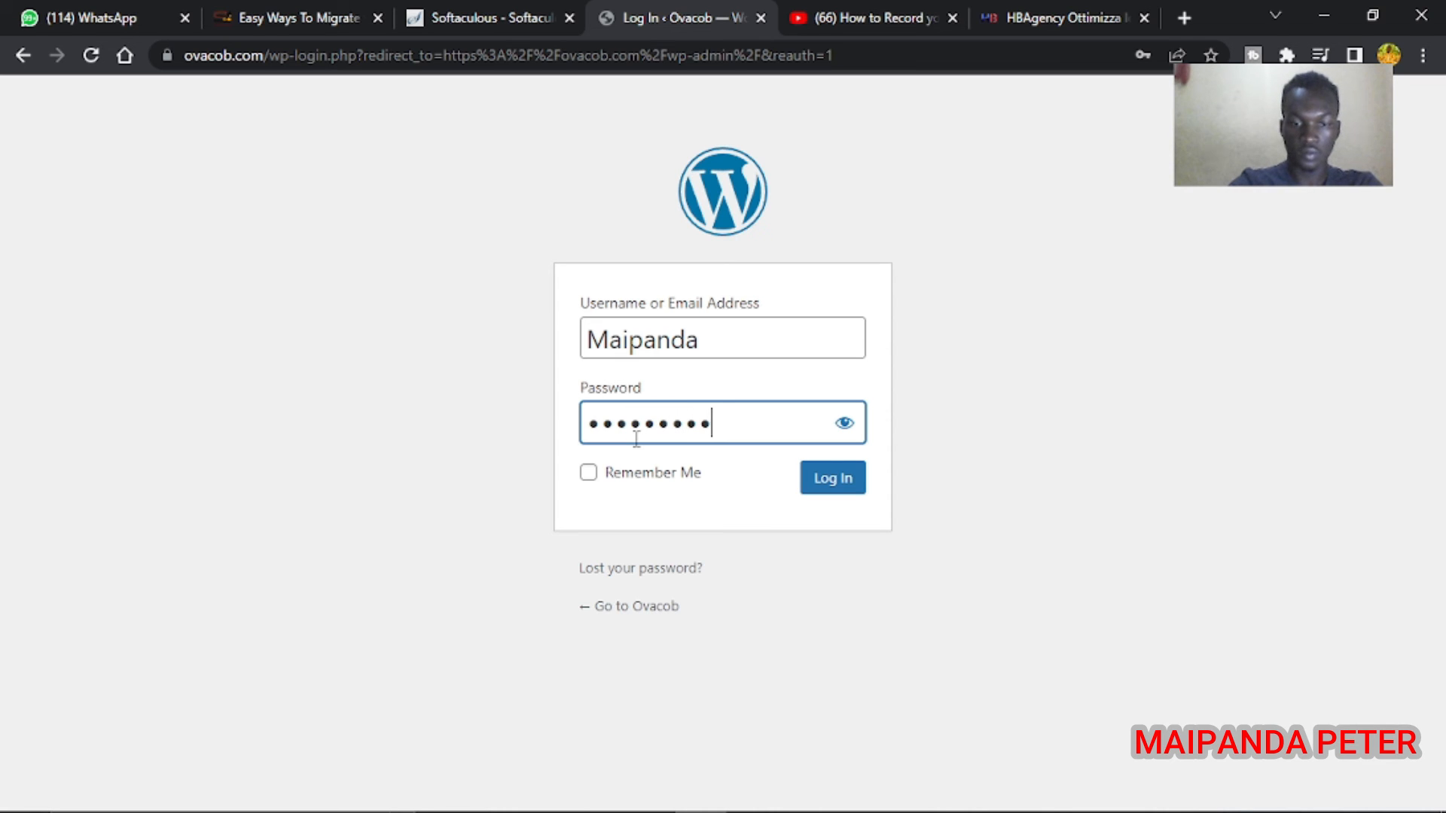
{"action": "type", "text": "•••"}
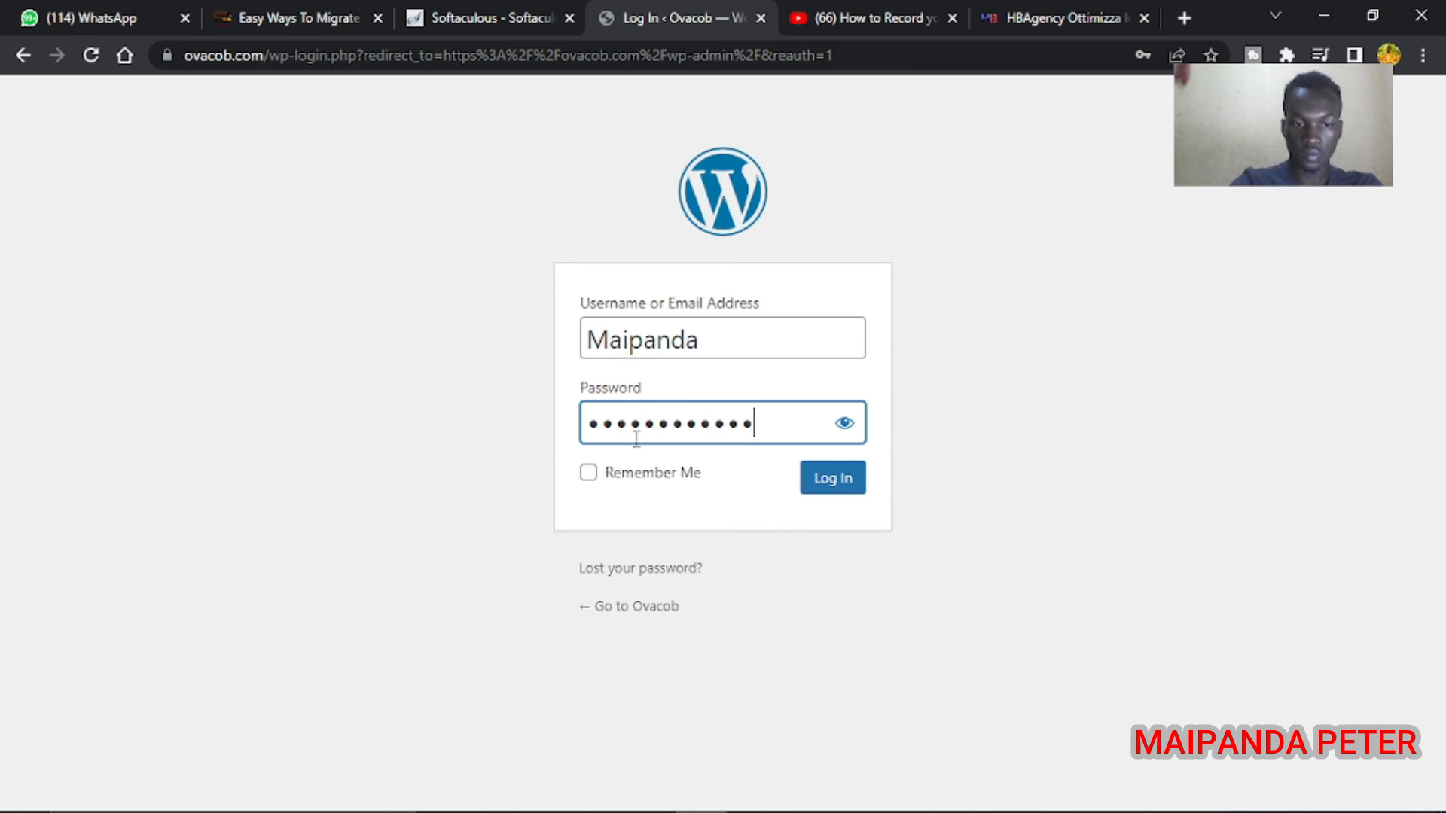
{"action": "type", "text": "•"}
{"action": "left_click", "coordinate": [810, 501]}
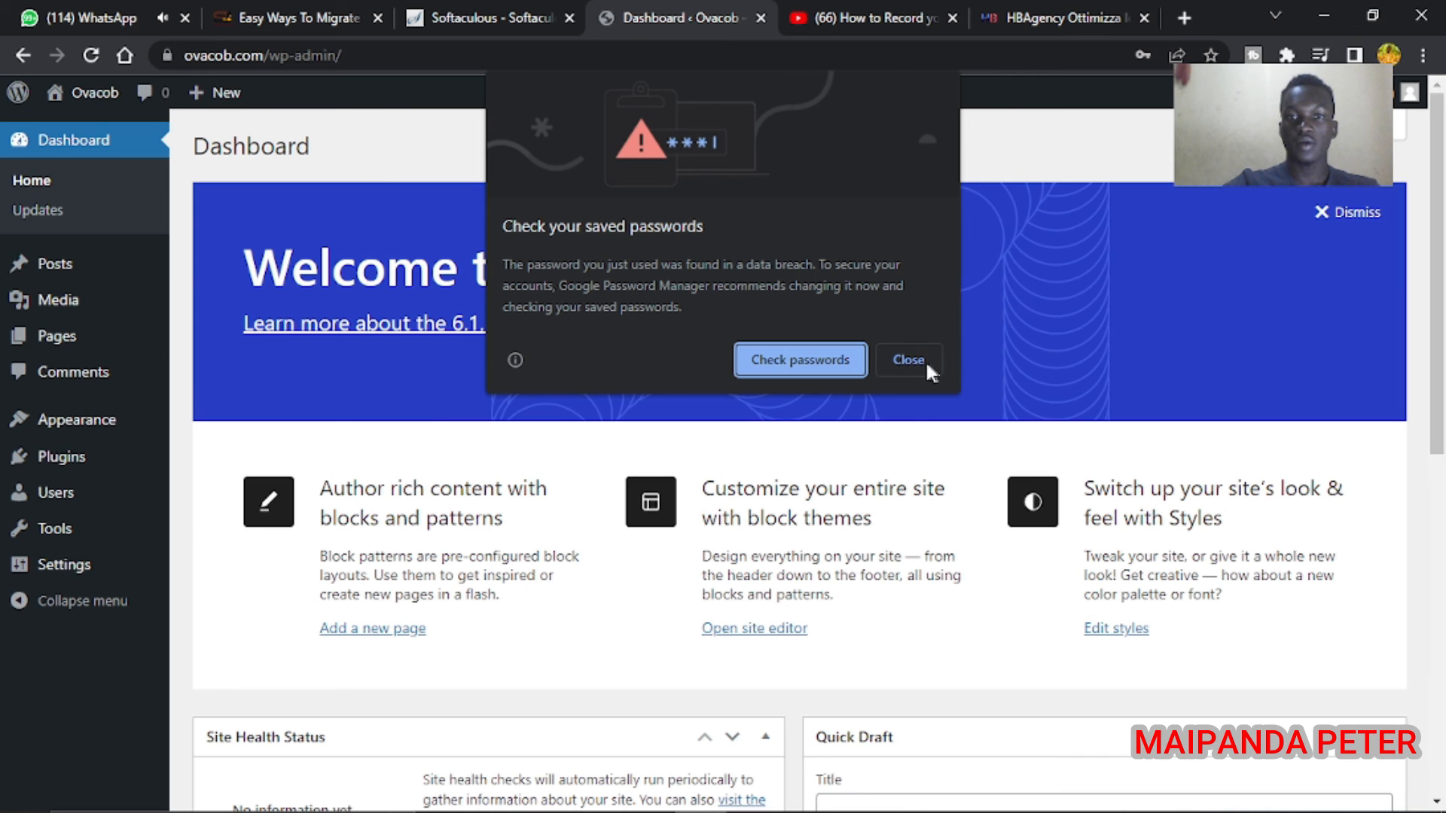
{"action": "left_click", "coordinate": [907, 360]}
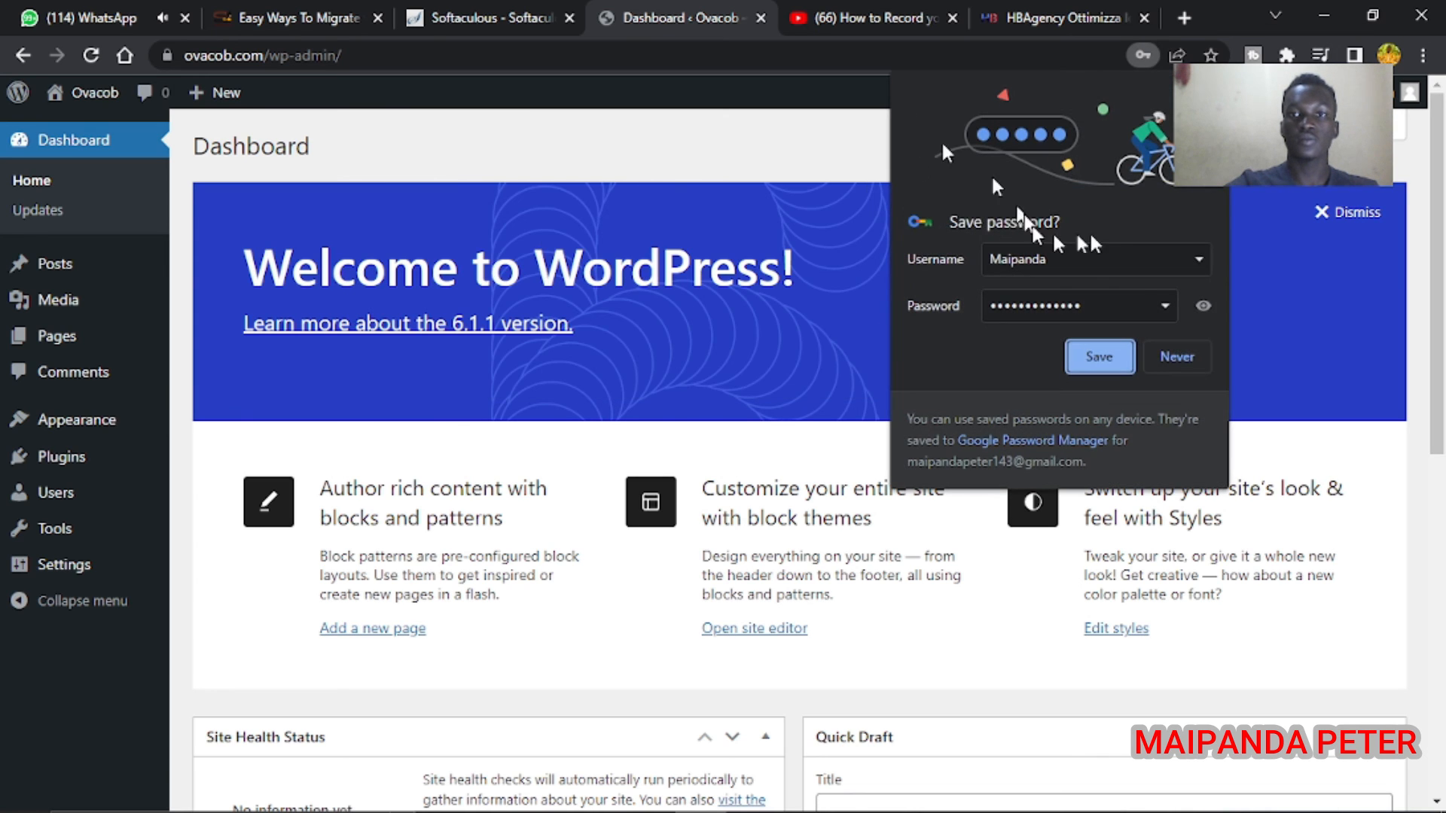
{"action": "left_click", "coordinate": [1097, 359]}
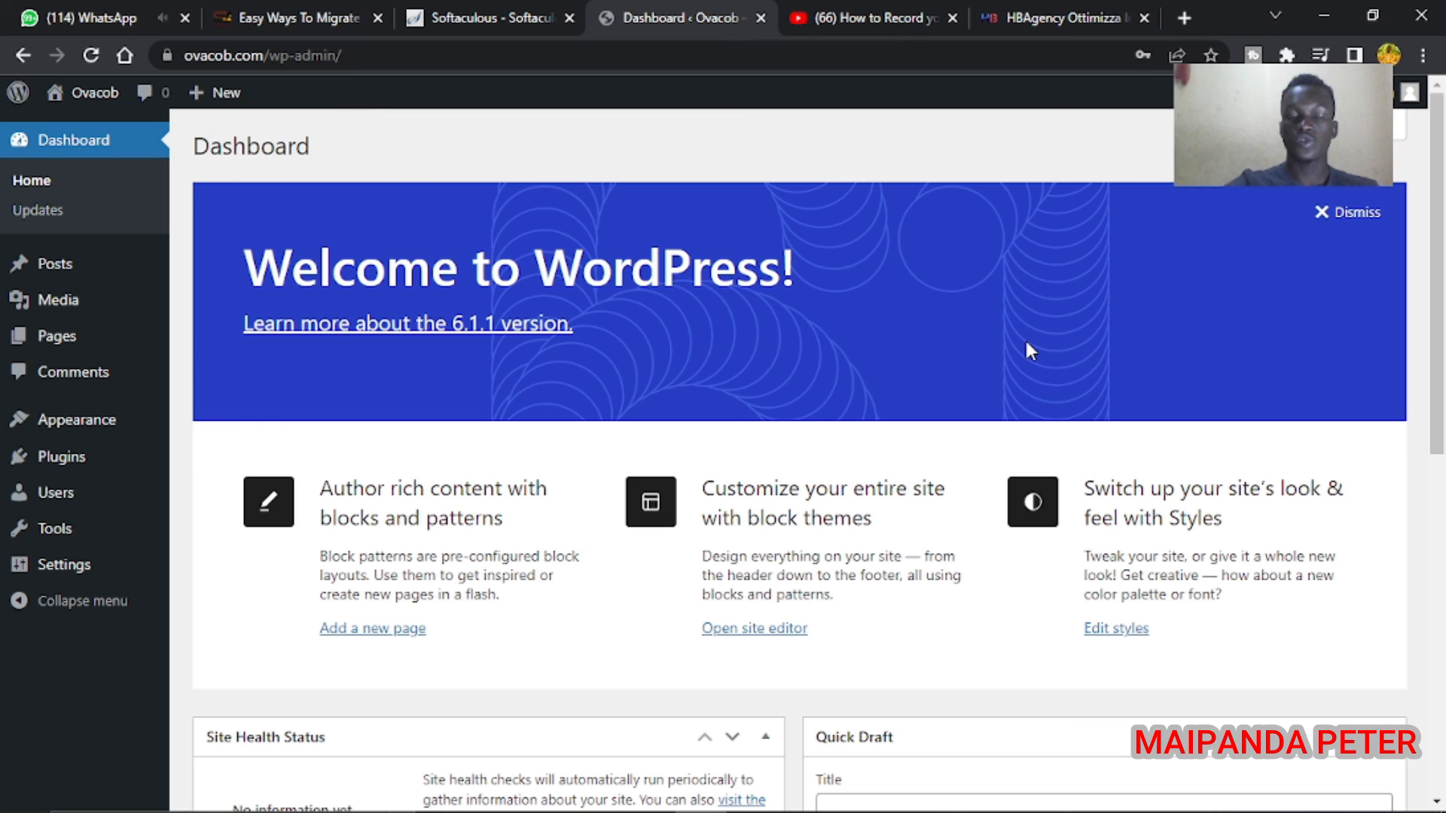